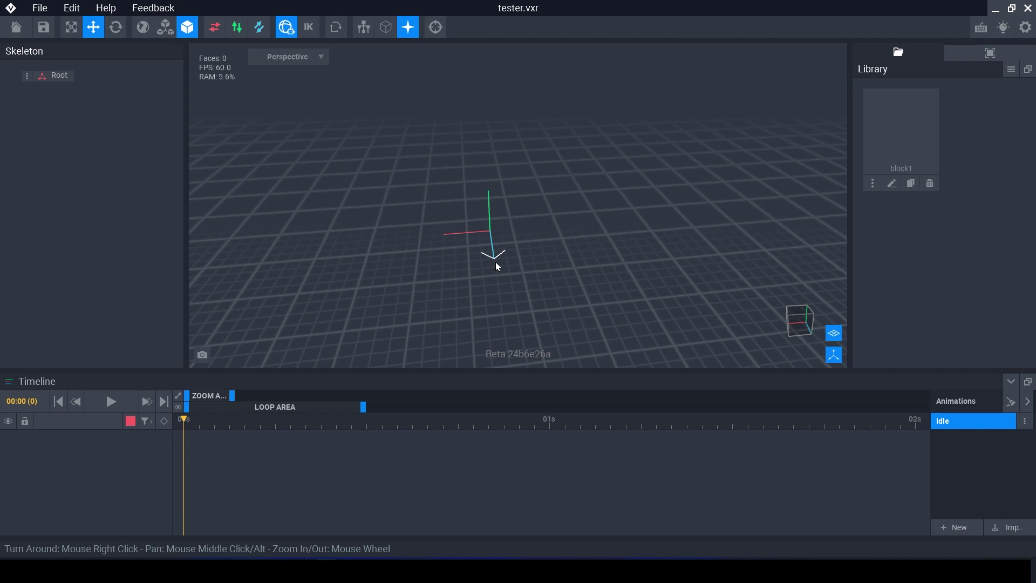
# Create a child node named "control node" under the Root node.
pyautogui.click(27, 76)
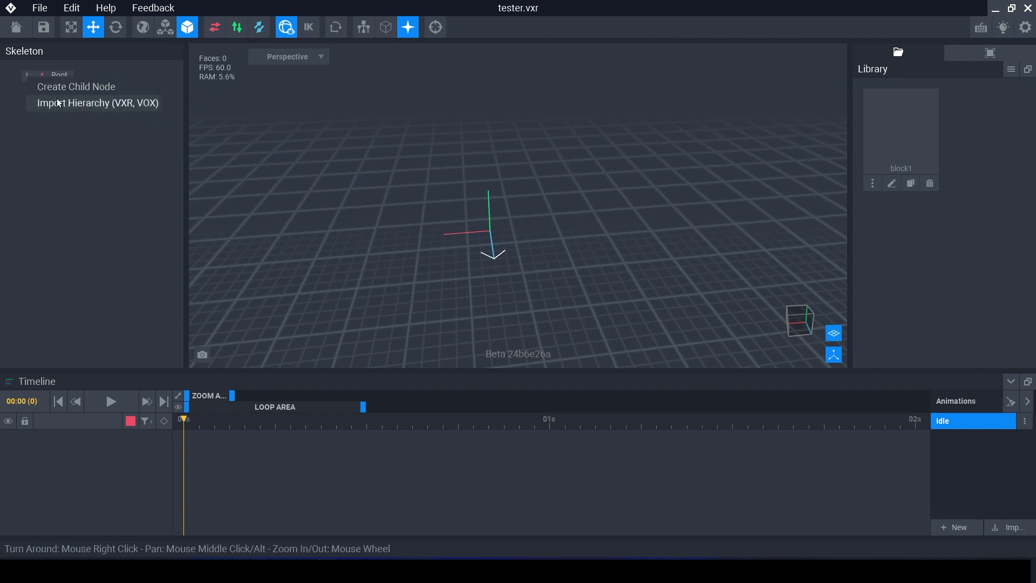
pyautogui.click(55, 89)
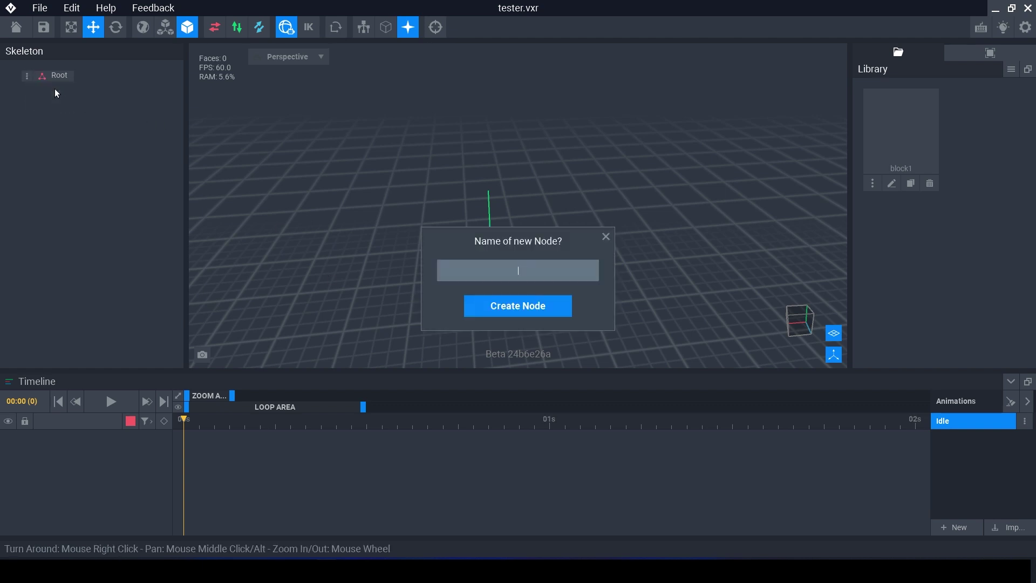
pyautogui.write('control node')
pyautogui.press('Return')
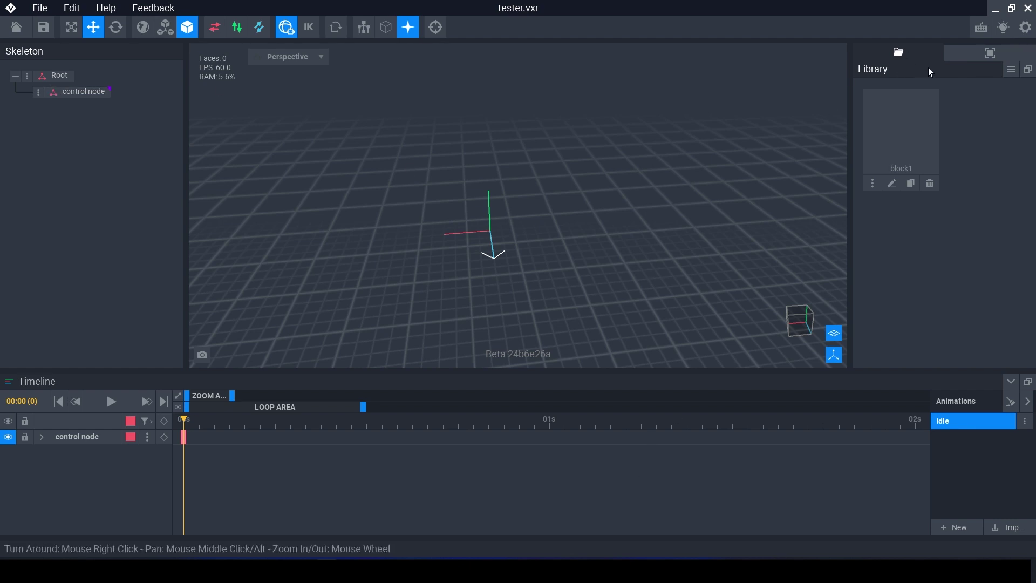
# Open the empty block1 model from the library for voxel editing.
pyautogui.click(1007, 71)
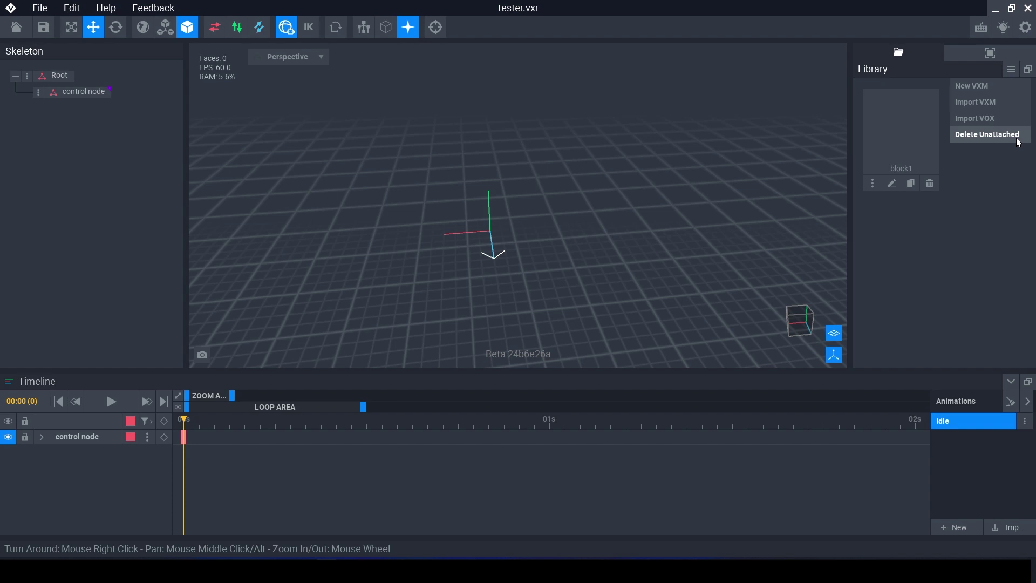
pyautogui.click(892, 184)
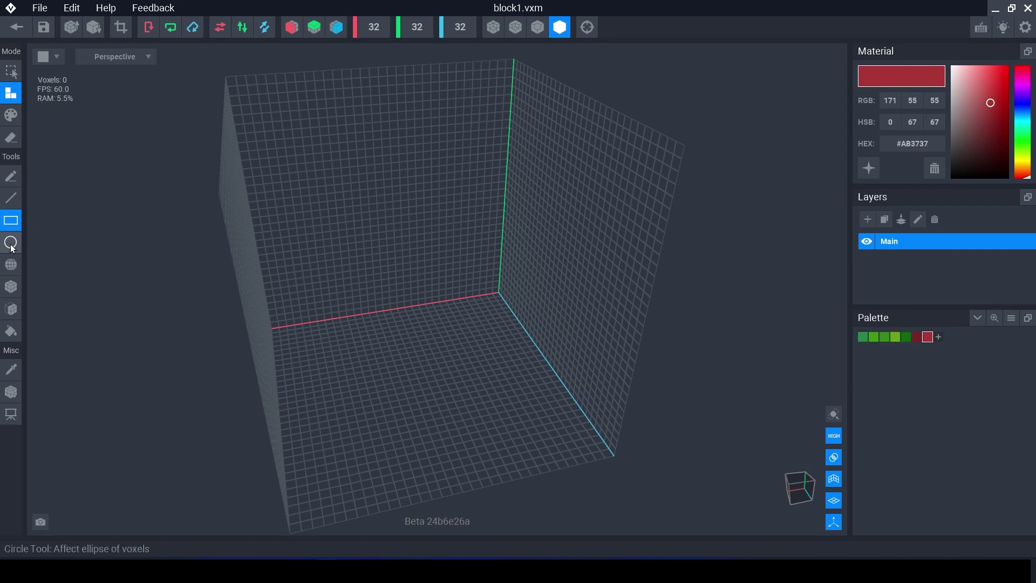
# Try the Circle tool by drawing a red #AB3737 cylinder through the grid volume, and undo it.
pyautogui.click(11, 242)
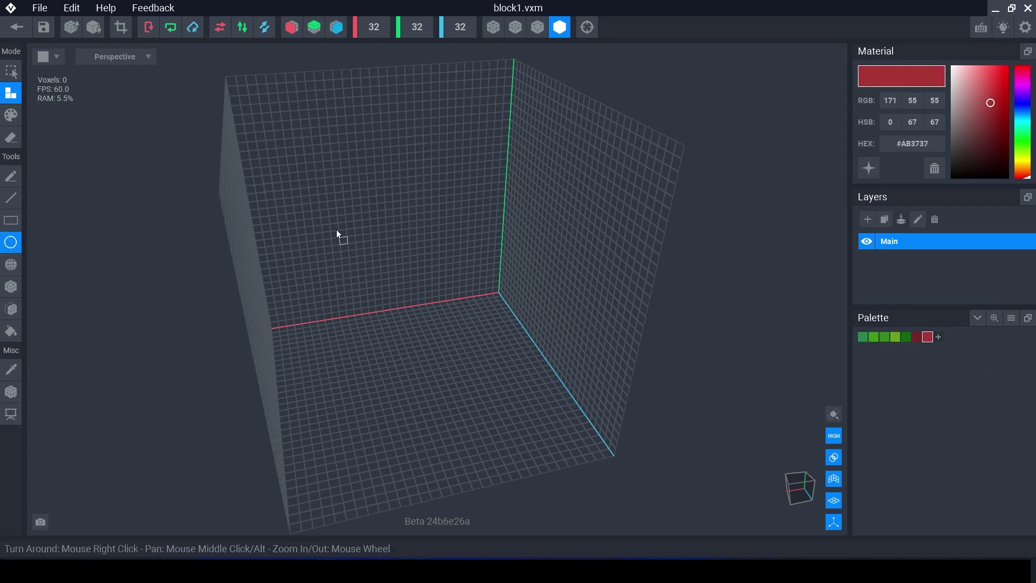
pyautogui.moveTo(338, 233); pyautogui.dragTo(527, 430)
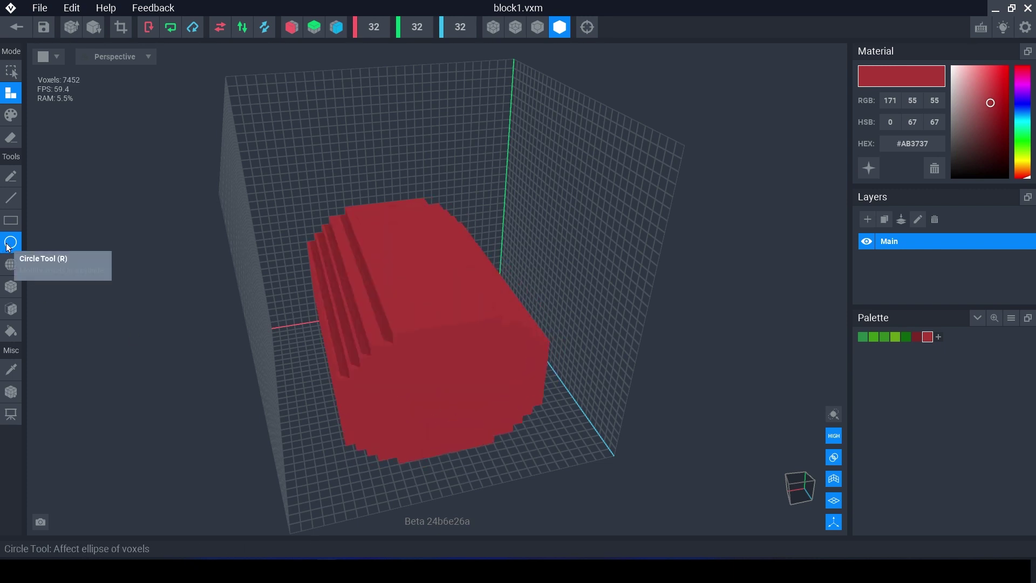
pyautogui.moveTo(475, 360); pyautogui.dragTo(418, 354, button='right')
pyautogui.hotkey('ctrl', 'z')
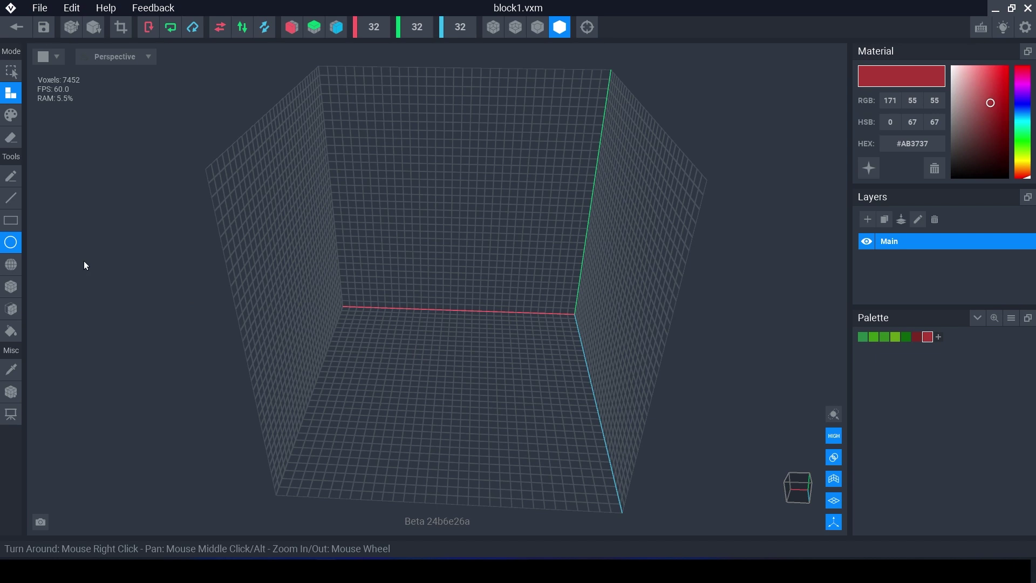
# Try the Sphere tool by drawing a red sphere inside the grid volume, and undo it.
pyautogui.click(11, 265)
pyautogui.moveTo(497, 386); pyautogui.dragTo(580, 391, button='right')
pyautogui.moveTo(537, 465); pyautogui.dragTo(240, 82)
pyautogui.moveTo(240, 82); pyautogui.dragTo(472, 325, button='right')
pyautogui.hotkey('ctrl', 'z')
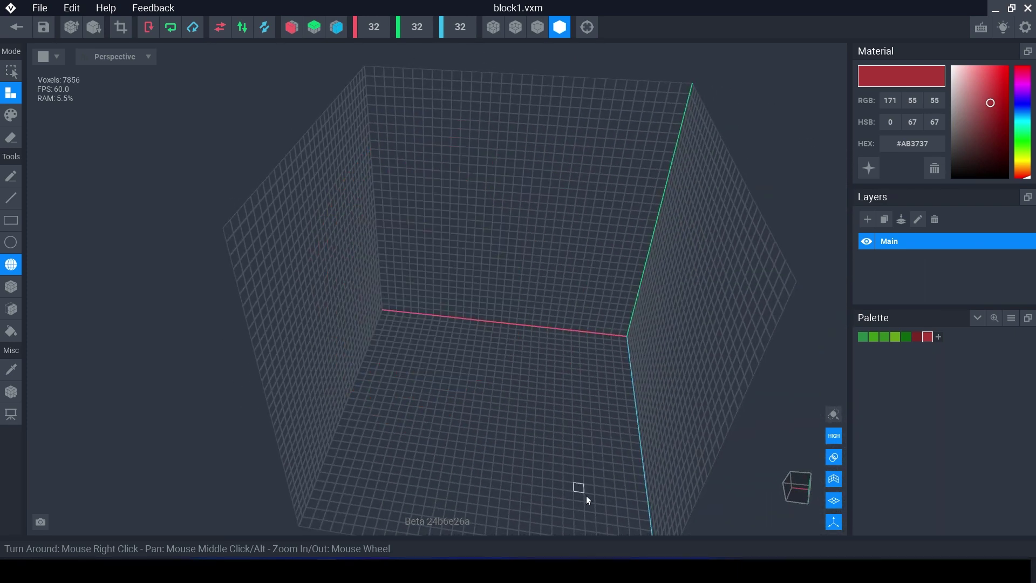
# Build a solid red #AB3737 box of about 26 × 20 × 31 voxels inside the grid volume.
pyautogui.moveTo(530, 465); pyautogui.dragTo(416, 135)
pyautogui.moveTo(416, 135); pyautogui.dragTo(555, 369, button='right')
pyautogui.moveTo(488, 331); pyautogui.dragTo(370, 173, button='right')
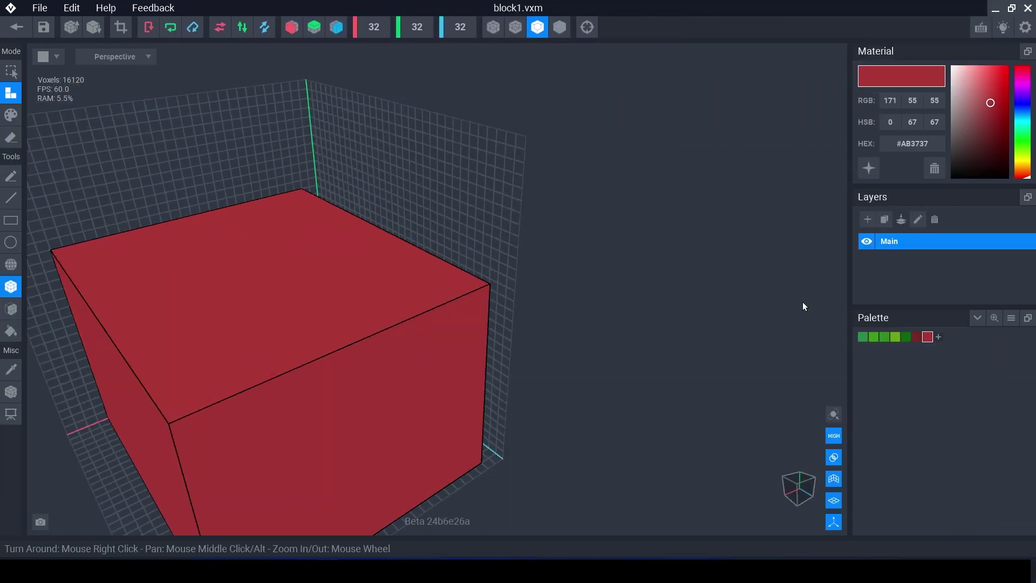
# Set a yellow #E6D733 material and paint a rectangular patch over the front and top of the red box.
pyautogui.click(1024, 161)
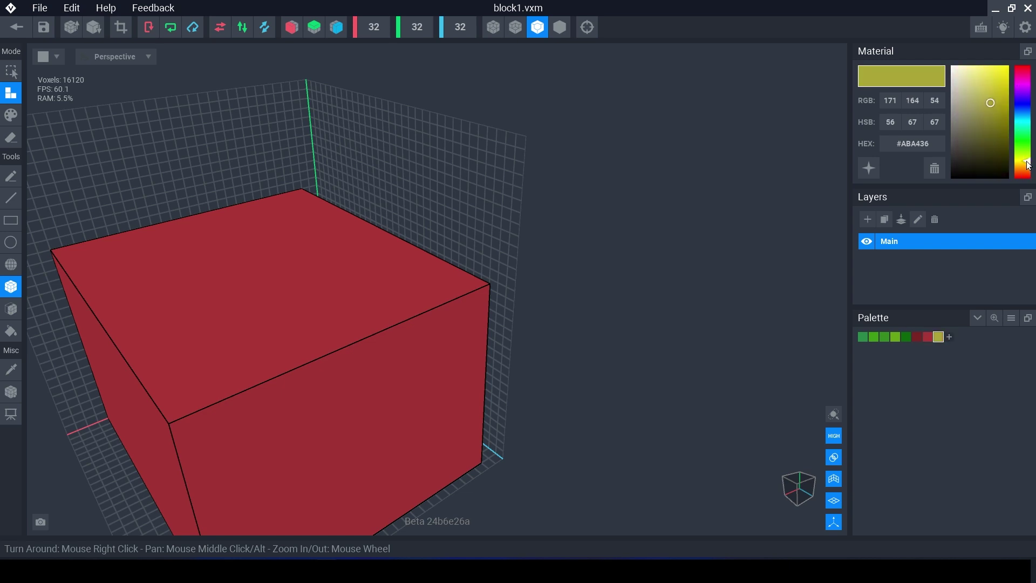
pyautogui.moveTo(989, 101); pyautogui.dragTo(996, 76)
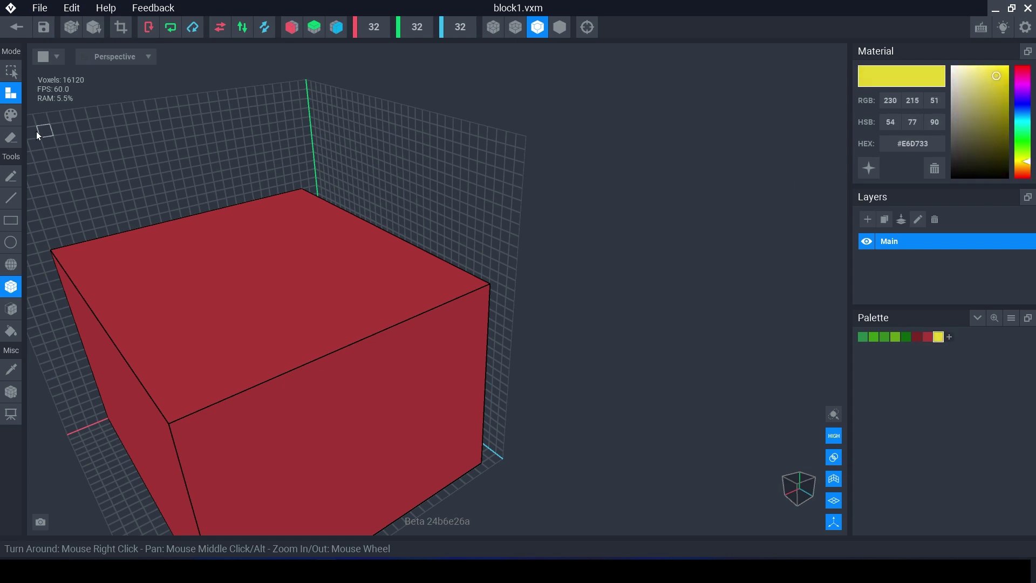
pyautogui.click(11, 115)
pyautogui.moveTo(179, 319); pyautogui.dragTo(295, 415, button='right')
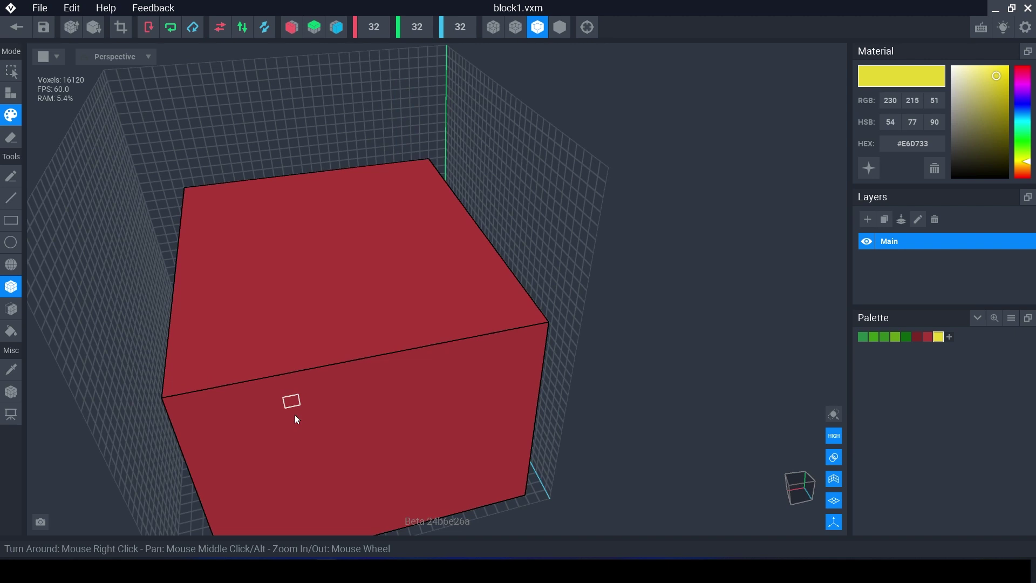
pyautogui.scroll(-2, 330, 412)
pyautogui.moveTo(263, 319); pyautogui.dragTo(461, 448)
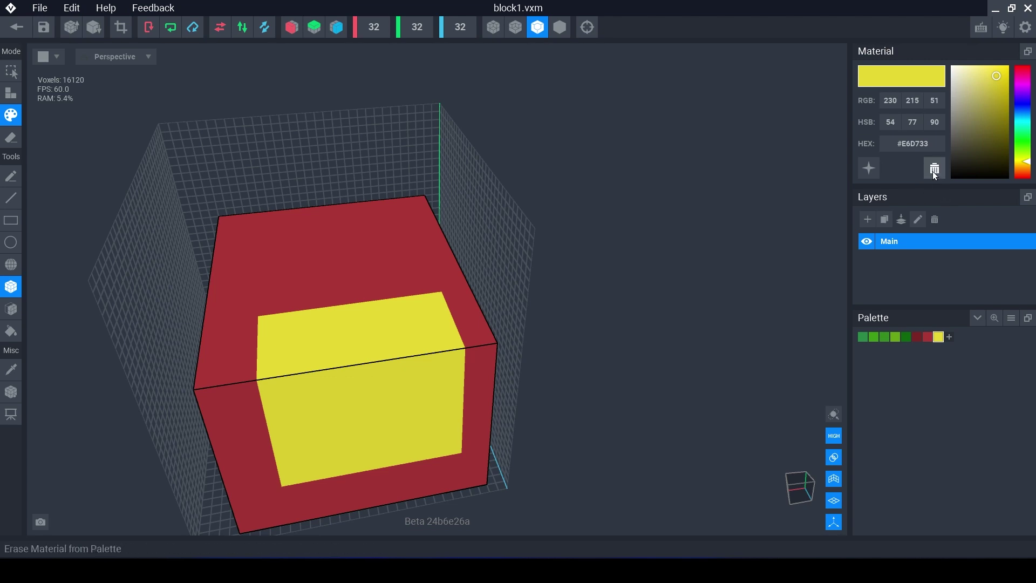
pyautogui.click(935, 169)
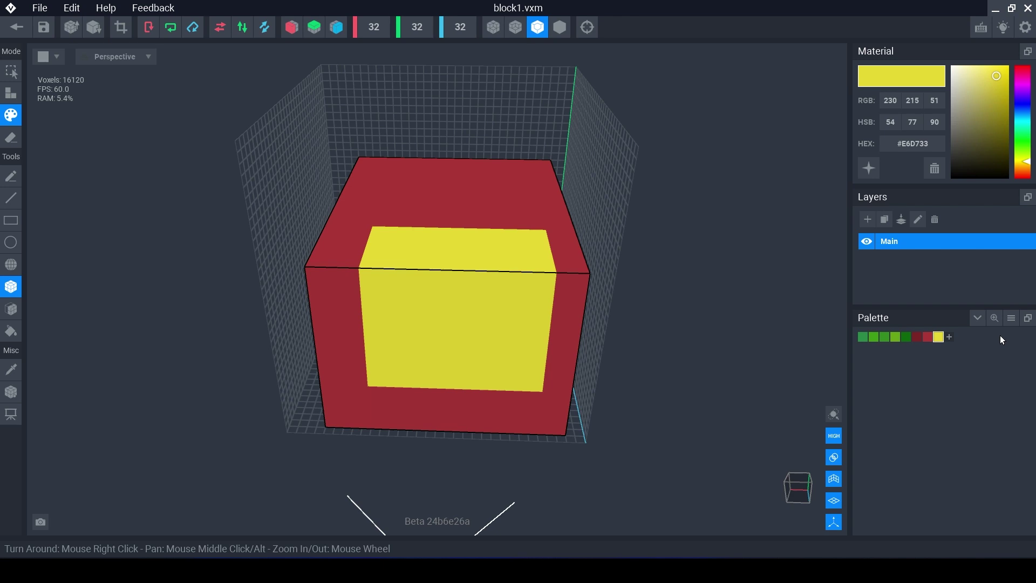
# Append the reds PNG palette from the VE_PAL folder to the current palette.
pyautogui.click(1011, 318)
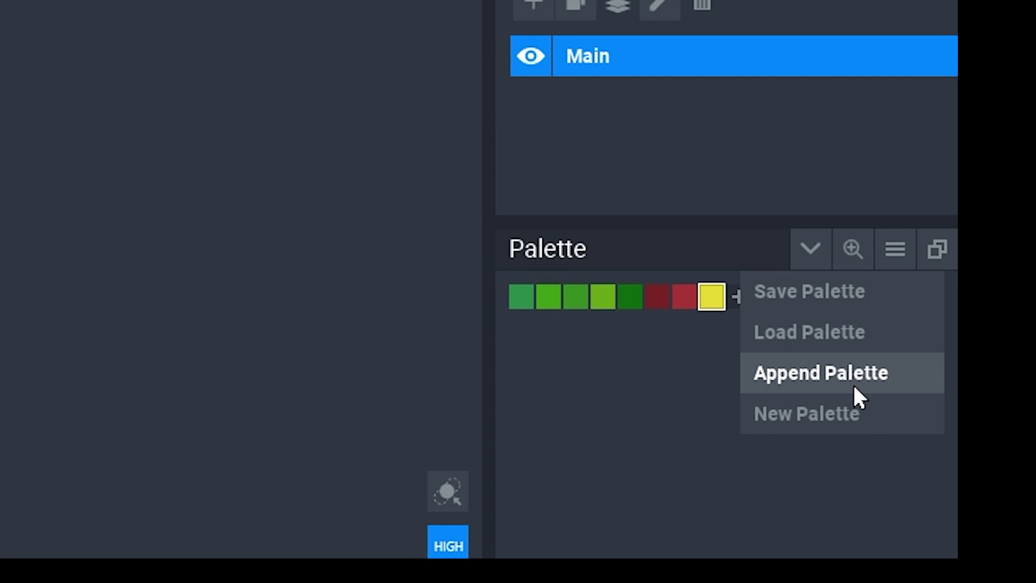
pyautogui.click(850, 383)
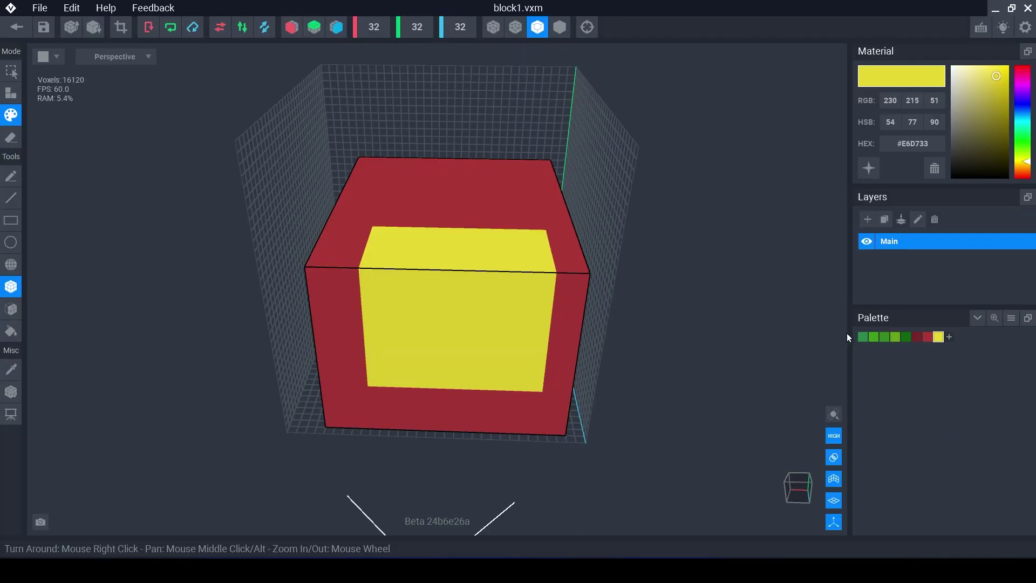
pyautogui.click(1012, 319)
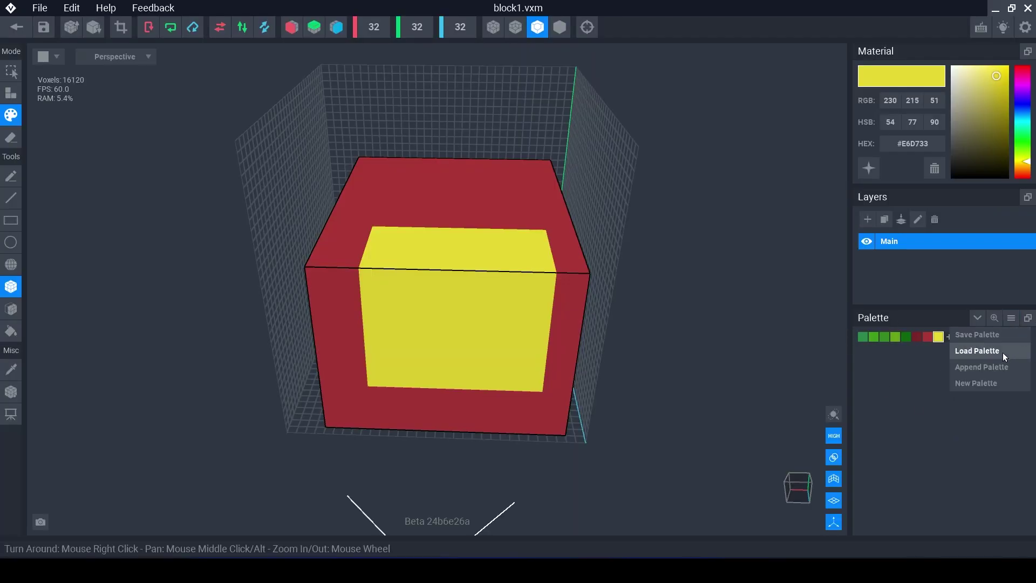
pyautogui.click(1001, 369)
pyautogui.click(435, 270)
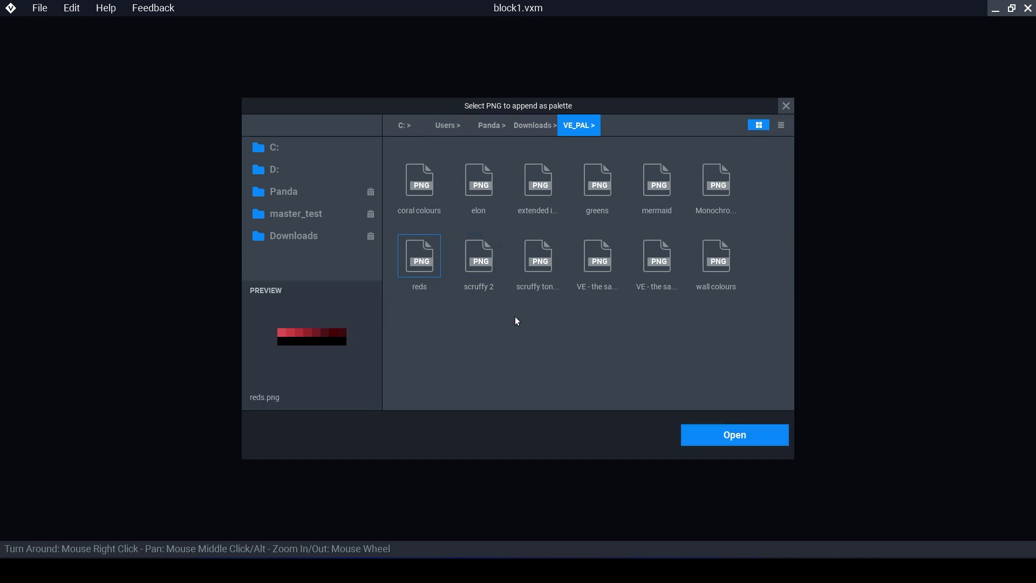
pyautogui.click(755, 436)
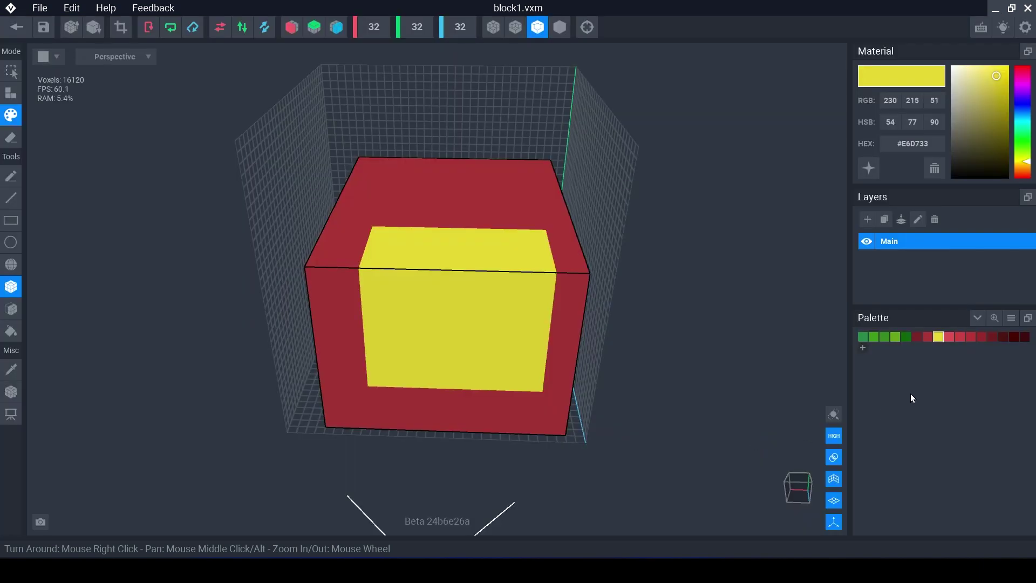
# Preview the original and appended palette colours one after another, ending on dark red #4C1515.
pyautogui.click(885, 336)
pyautogui.click(906, 337)
pyautogui.click(927, 337)
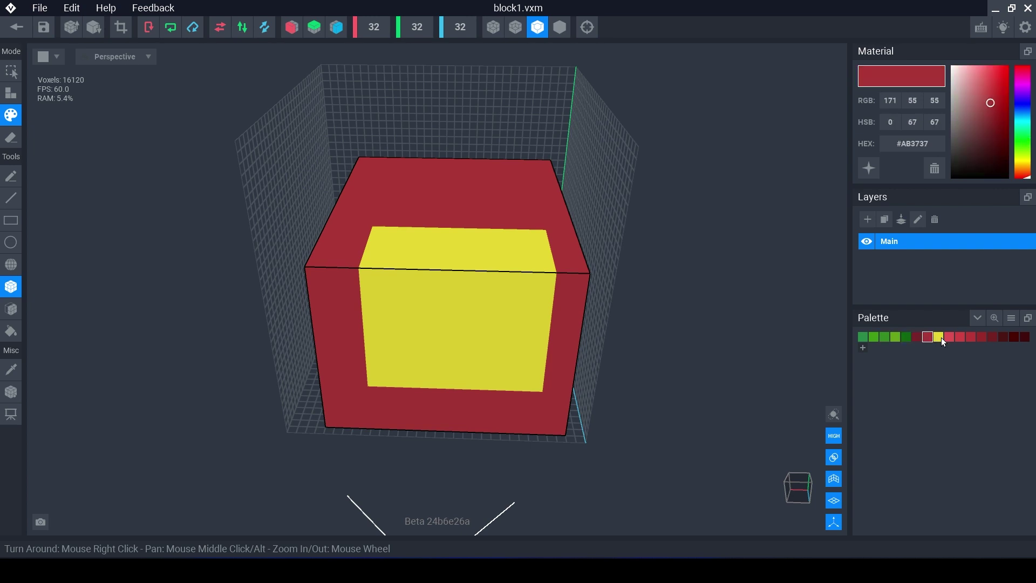
pyautogui.click(940, 337)
pyautogui.click(950, 338)
pyautogui.click(960, 338)
pyautogui.click(983, 338)
pyautogui.click(1003, 338)
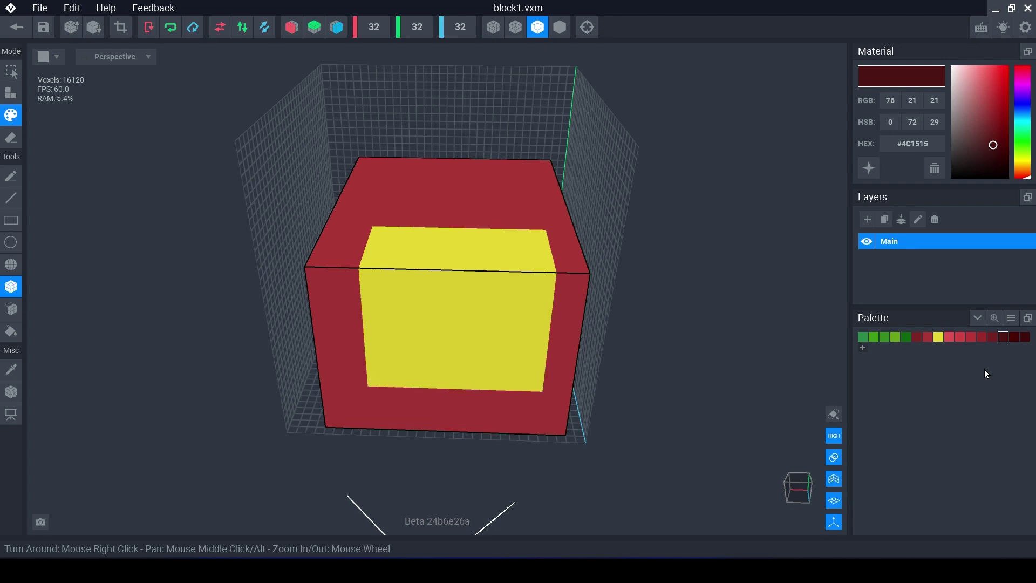
# Close the block1.vxm model, declining the save prompt, and return to the tester.vxr scene.
pyautogui.click(17, 27)
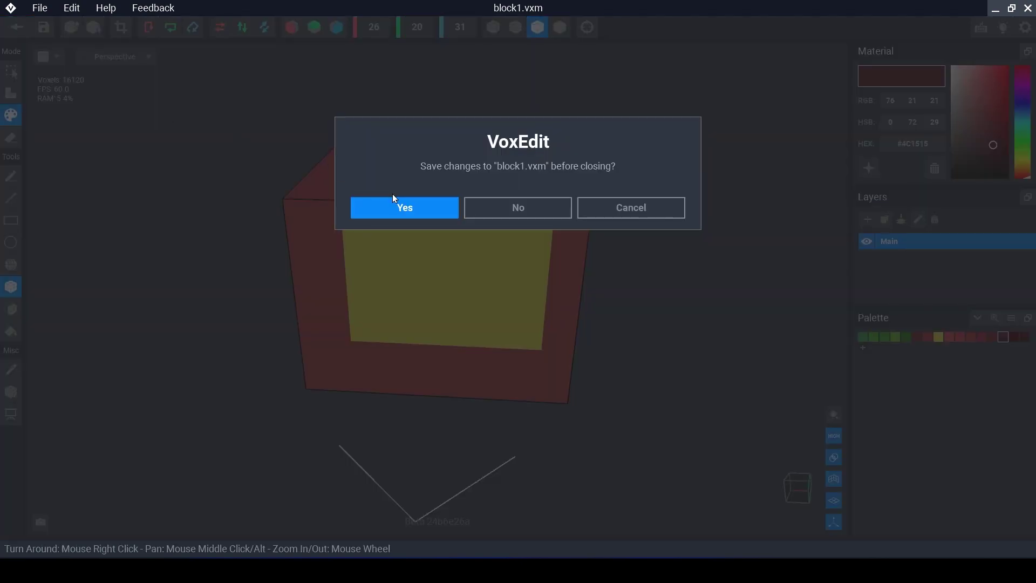
pyautogui.click(532, 209)
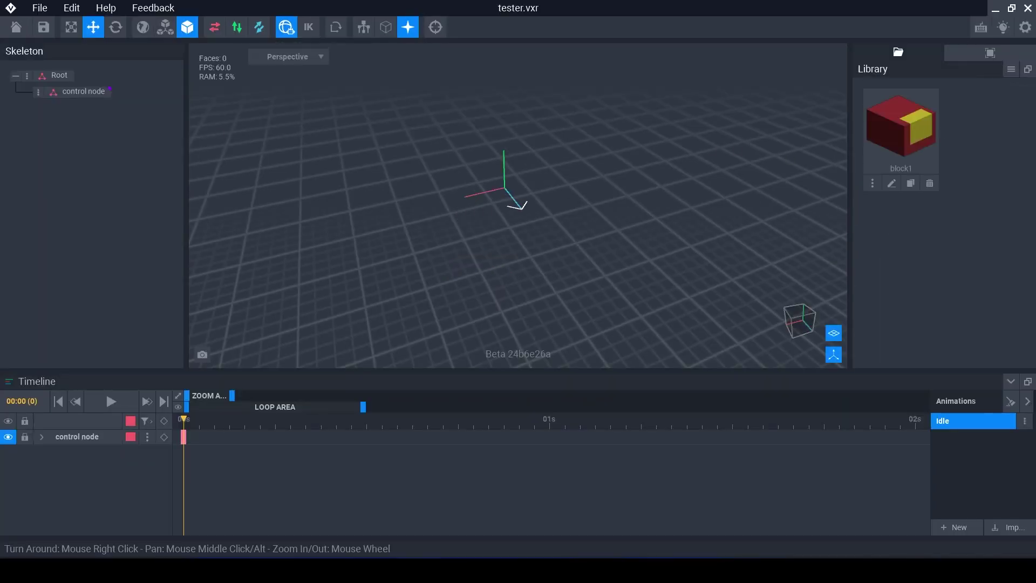
# Add a child node named "block" under control node and assign the block1 library model to it.
pyautogui.click(38, 92)
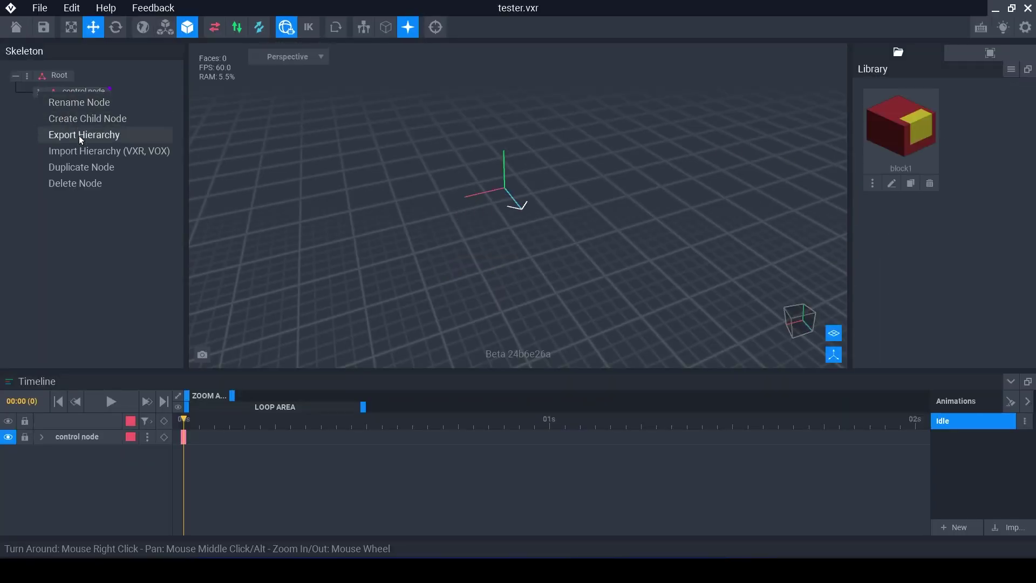
pyautogui.click(75, 123)
pyautogui.write('block')
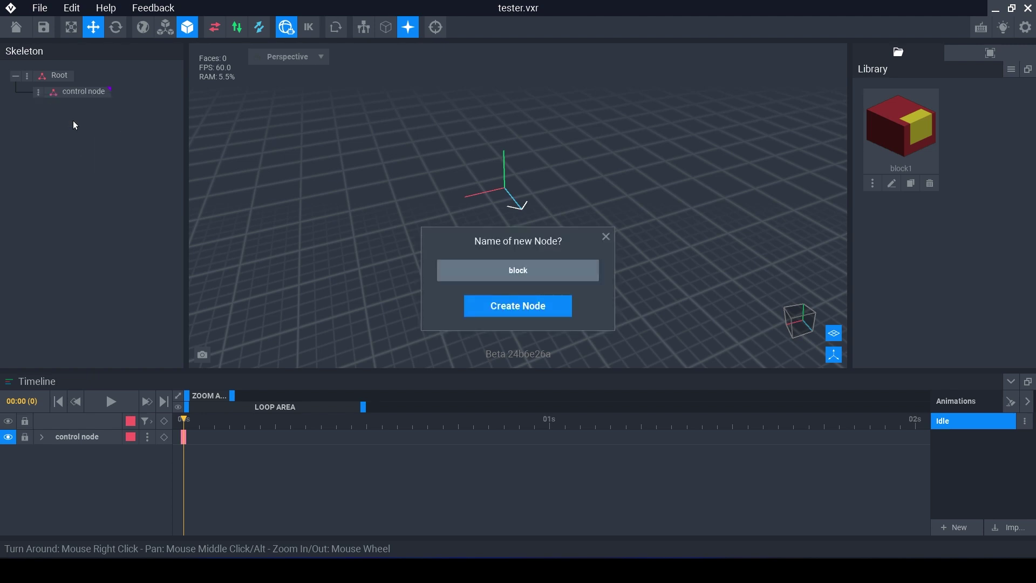
pyautogui.press('Return')
pyautogui.moveTo(901, 130); pyautogui.dragTo(397, 193)
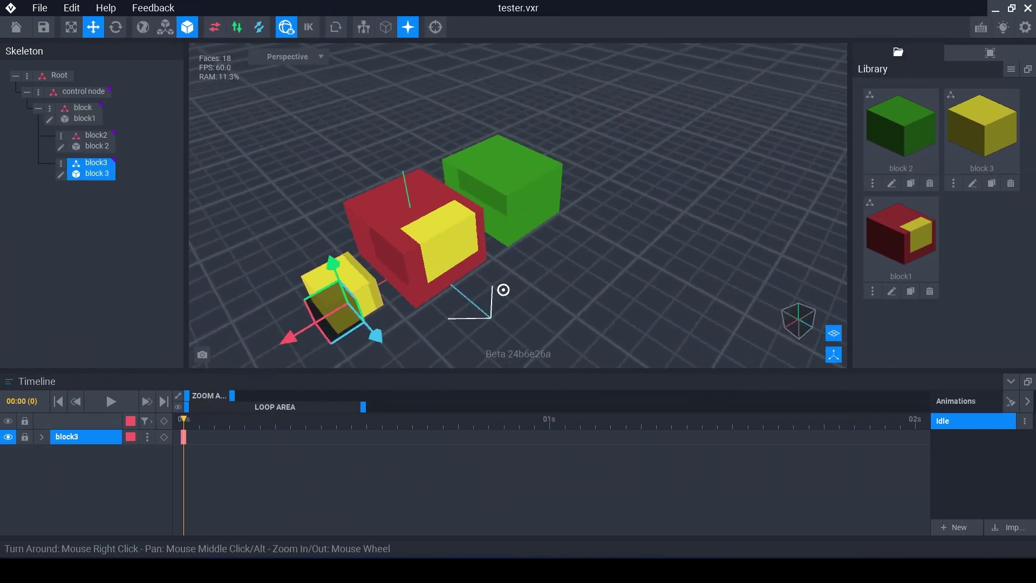
# Raise the yellow block3 node and move the green block2 node up above the red block.
pyautogui.moveTo(503, 290); pyautogui.dragTo(400, 281, button='right')
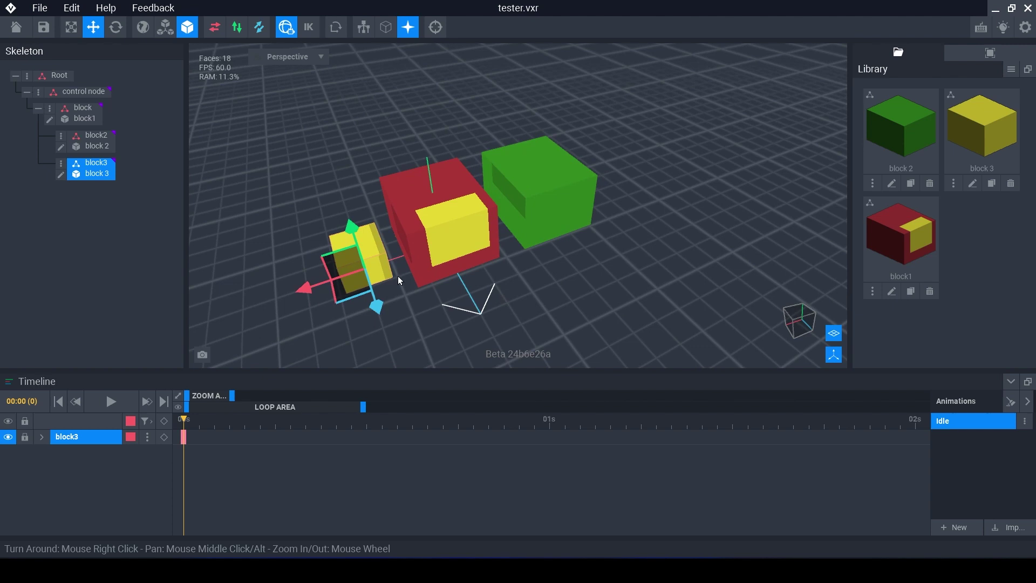
pyautogui.moveTo(352, 229); pyautogui.dragTo(330, 158)
pyautogui.moveTo(549, 162); pyautogui.dragTo(423, 164)
pyautogui.moveTo(506, 174); pyautogui.dragTo(526, 203)
# Select the yellow block, the green block and control node in turn to compare their timeline tracks.
pyautogui.click(339, 131)
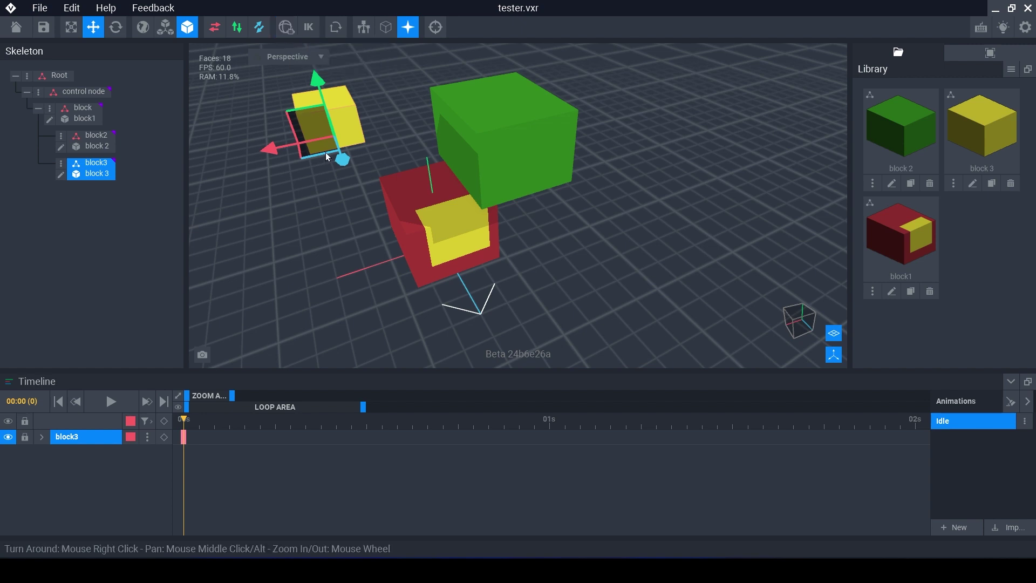
pyautogui.click(450, 172)
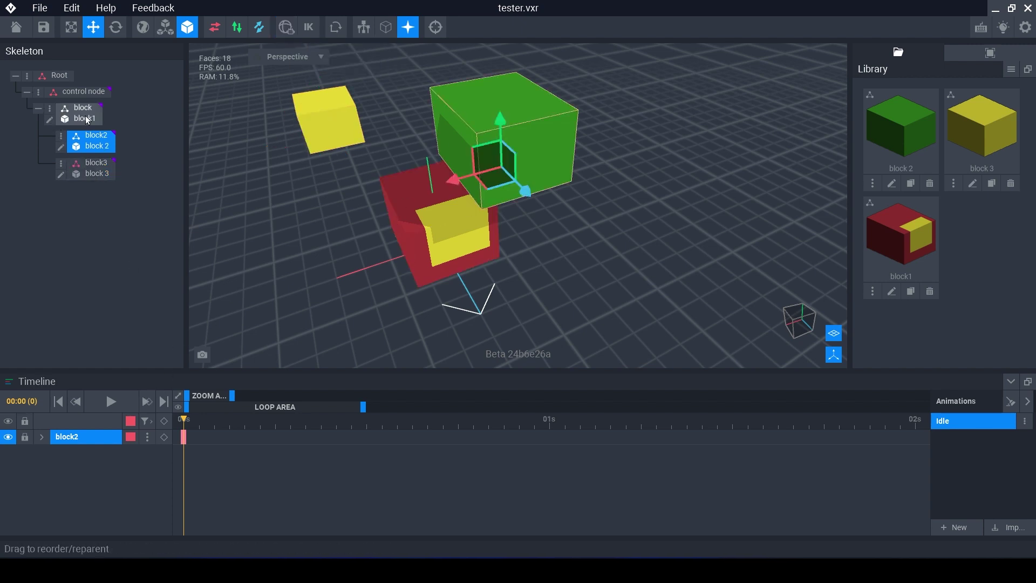
pyautogui.click(83, 92)
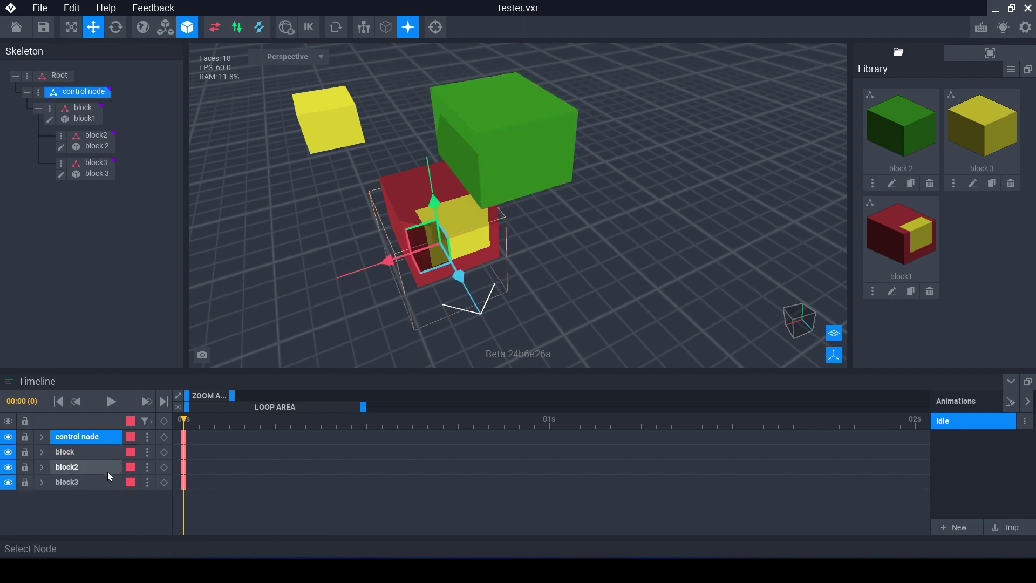
# Examine the position and rotation tracks of control node and block2 in the timeline.
pyautogui.click(43, 441)
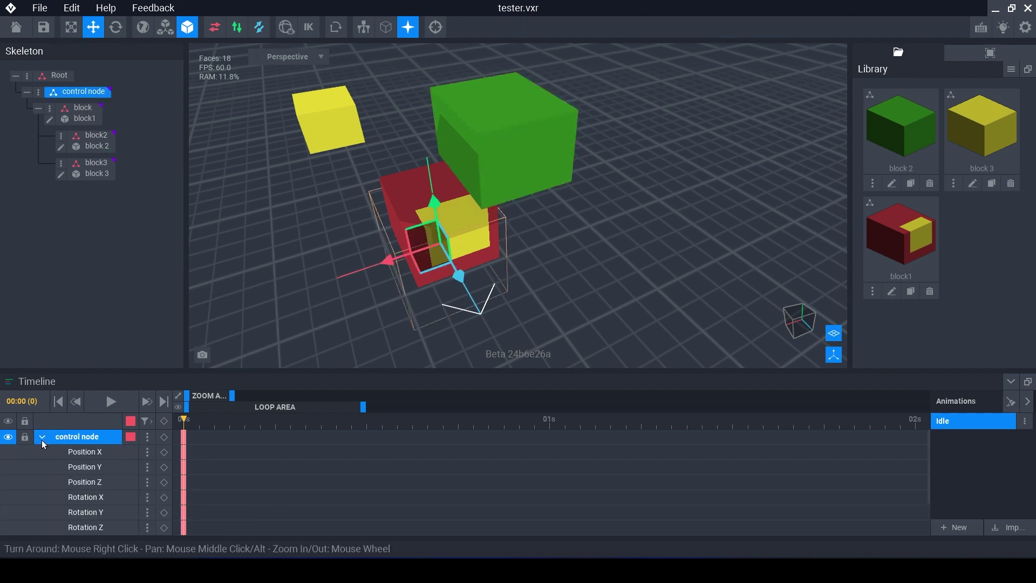
pyautogui.click(41, 438)
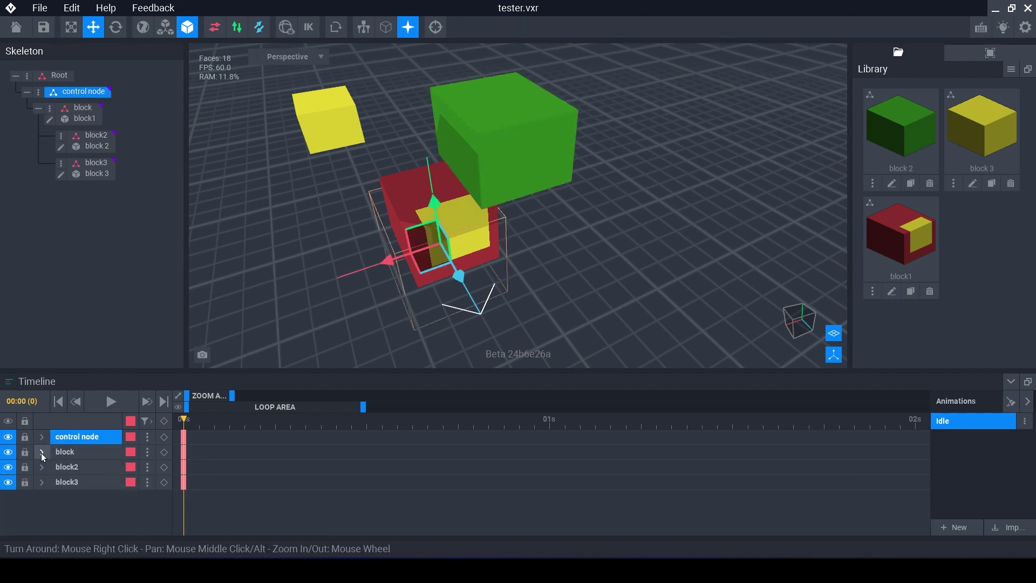
pyautogui.click(42, 467)
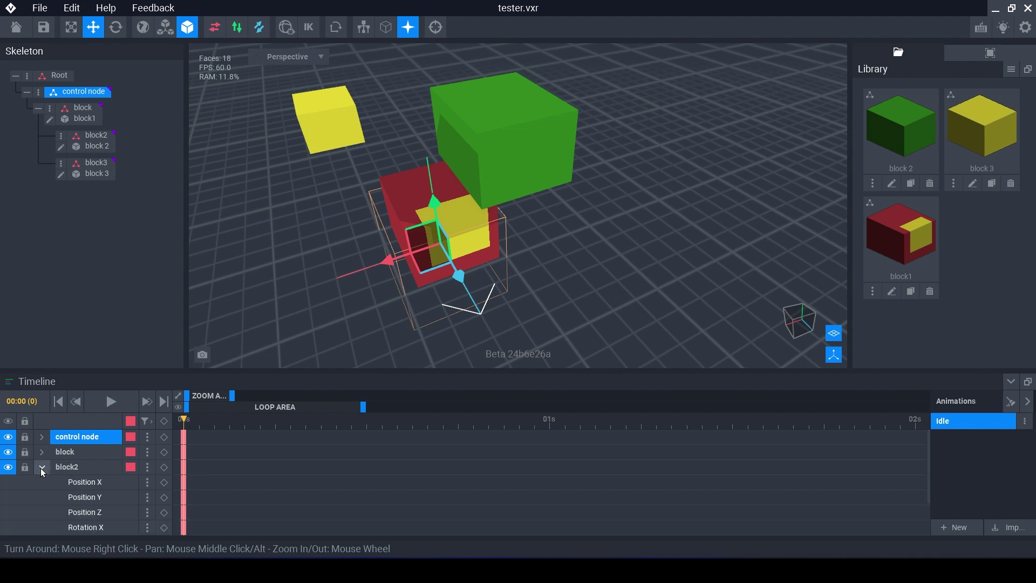
pyautogui.scroll(-2, 96, 478)
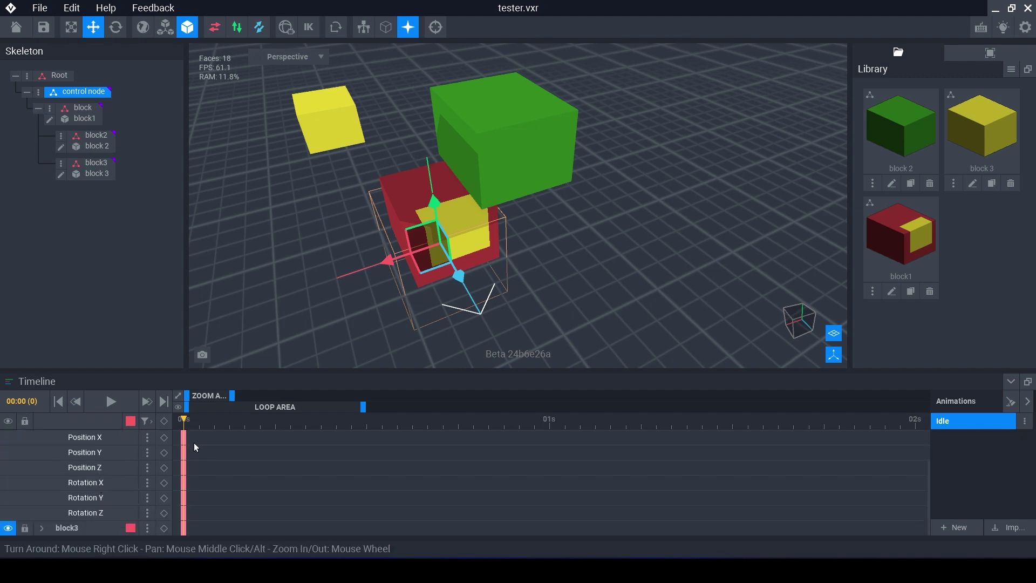
# Rotate the yellow block3 about its X axis at frame 5 to key its Rotation X track.
pyautogui.moveTo(185, 422); pyautogui.dragTo(260, 424)
pyautogui.scroll(1, 102, 488)
pyautogui.scroll(-1, 103, 488)
pyautogui.click(322, 131)
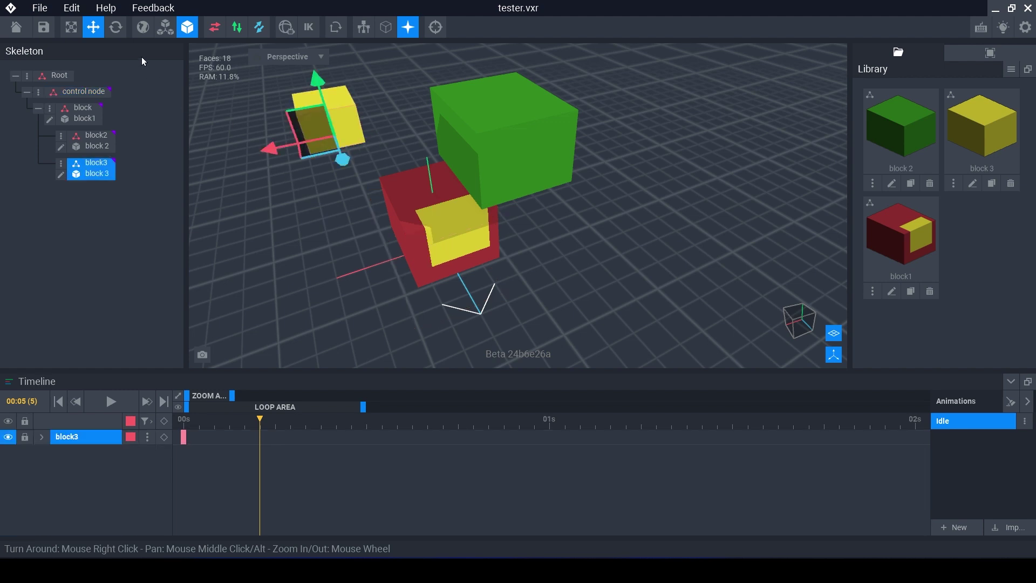
pyautogui.click(118, 31)
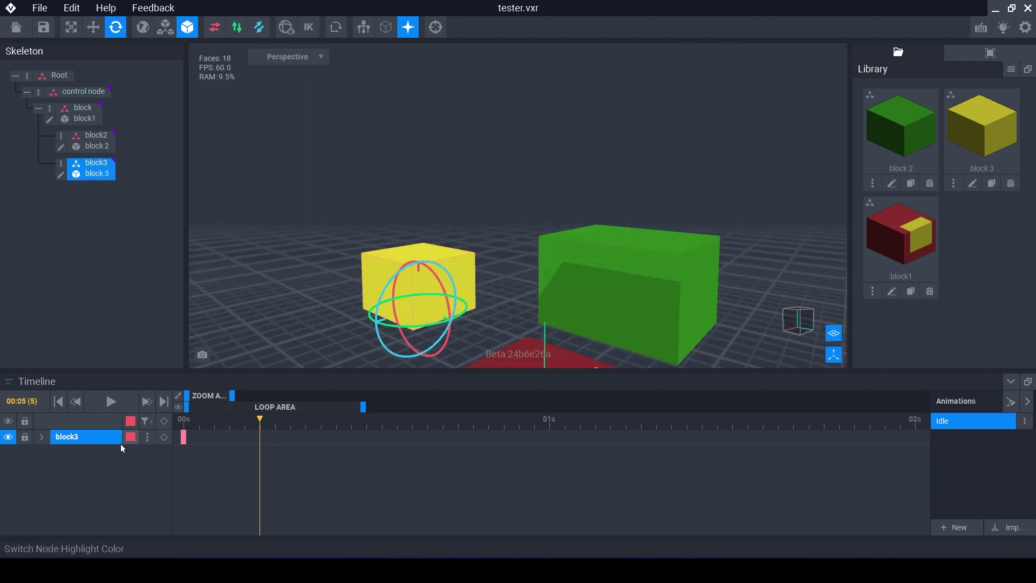
pyautogui.click(42, 437)
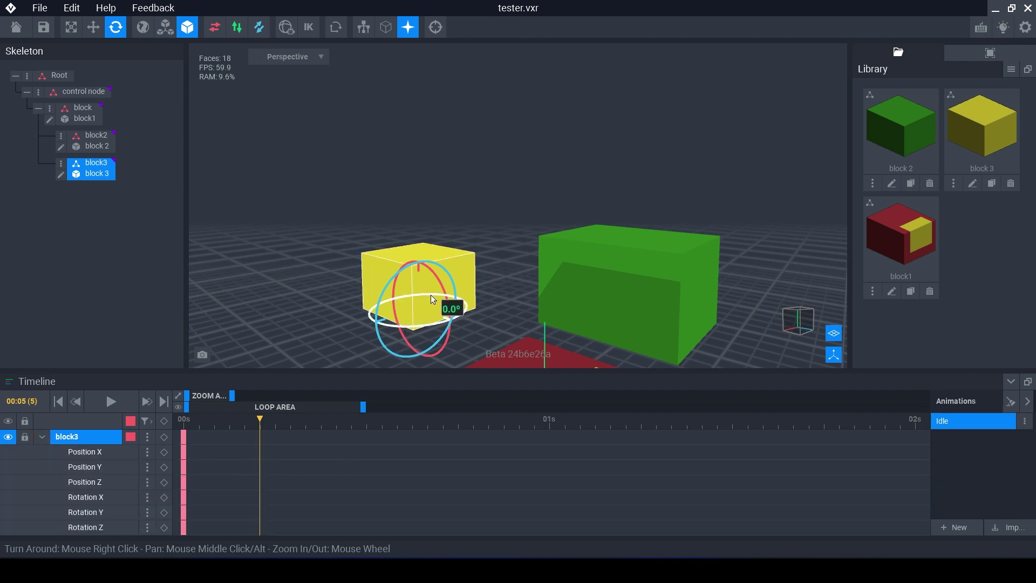
pyautogui.moveTo(440, 282); pyautogui.dragTo(469, 318)
# Rotate block3 about its Y axis at frame 13 and key all its tracks at frame 18.
pyautogui.moveTo(260, 427); pyautogui.dragTo(382, 432)
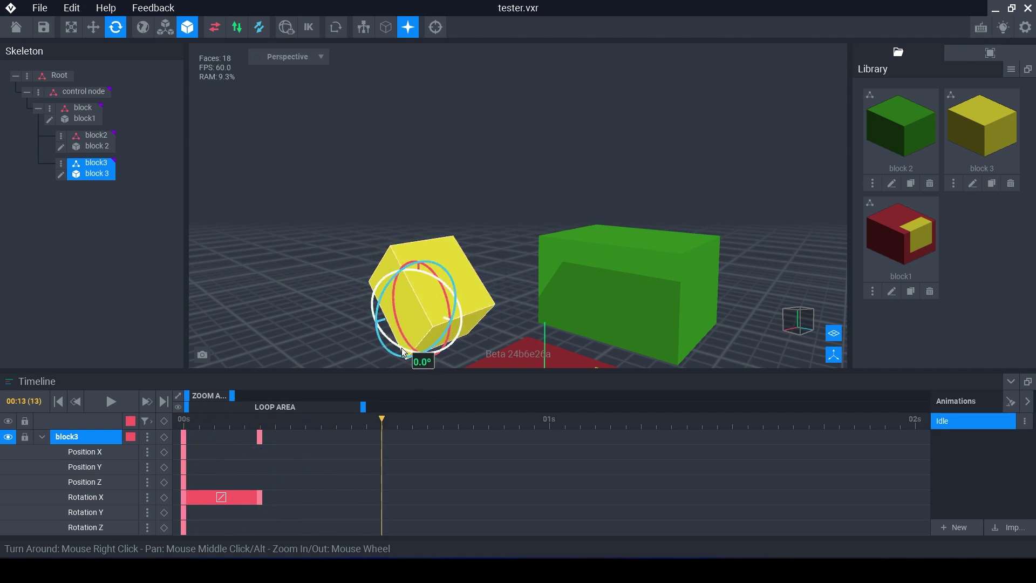
pyautogui.moveTo(402, 347); pyautogui.dragTo(505, 423)
pyautogui.click(164, 437)
# Rotate block3 about its Z axis at frame 21 and scrub the animation back to frame 0.
pyautogui.click(482, 423)
pyautogui.moveTo(388, 288); pyautogui.dragTo(513, 378)
pyautogui.moveTo(513, 425); pyautogui.dragTo(175, 475)
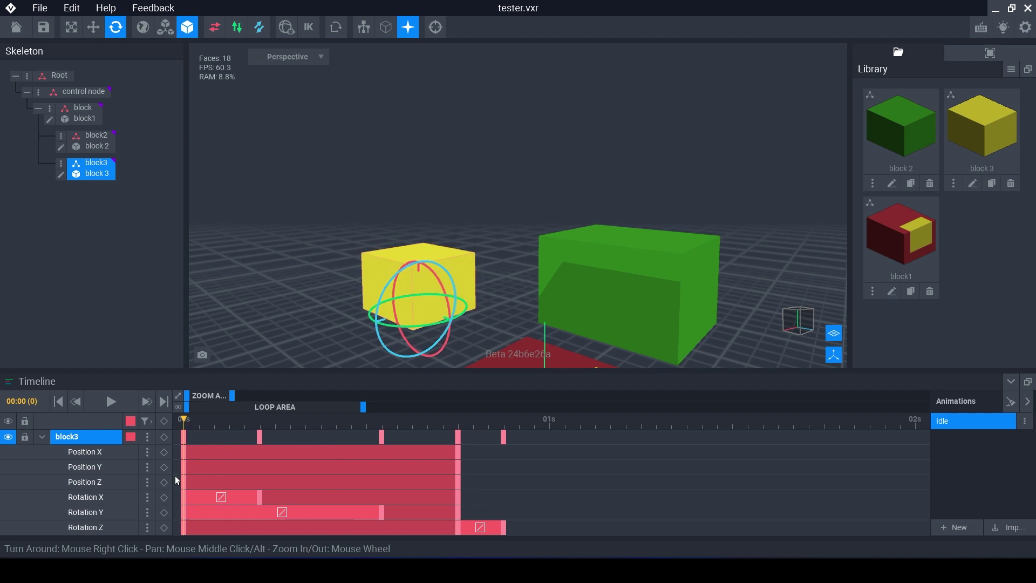
# Enable AutoSLERP and rotate block3 at the 1-second mark to key a spherically interpolated rotation.
pyautogui.click(286, 28)
pyautogui.moveTo(184, 426); pyautogui.dragTo(551, 471)
pyautogui.moveTo(486, 302); pyautogui.dragTo(469, 261, button='right')
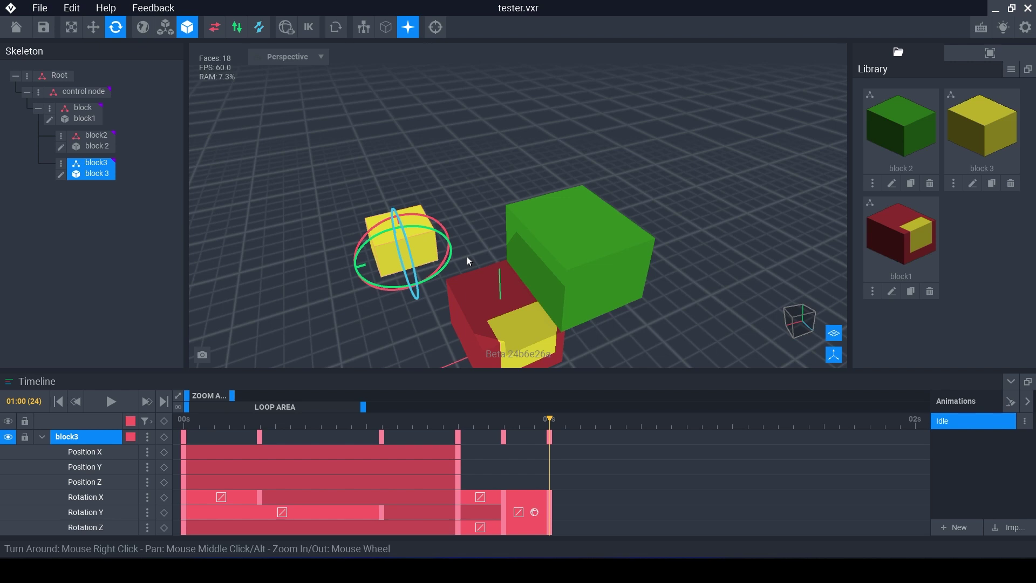
# Lower block3's Y rotation to 70° at frame 28 using the Inspector values, and toggle AutoSLERP.
pyautogui.moveTo(549, 421); pyautogui.dragTo(565, 452)
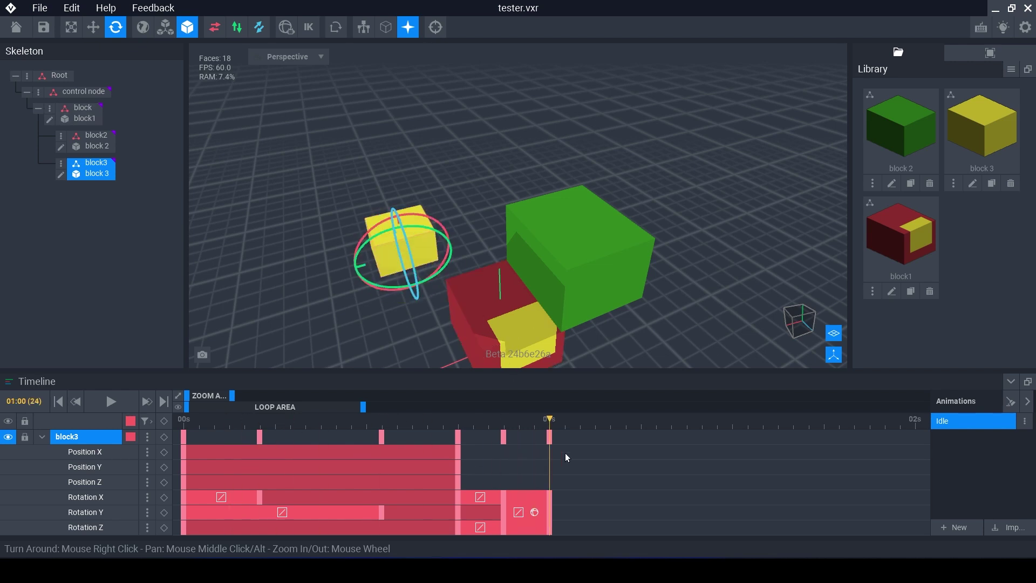
pyautogui.click(989, 53)
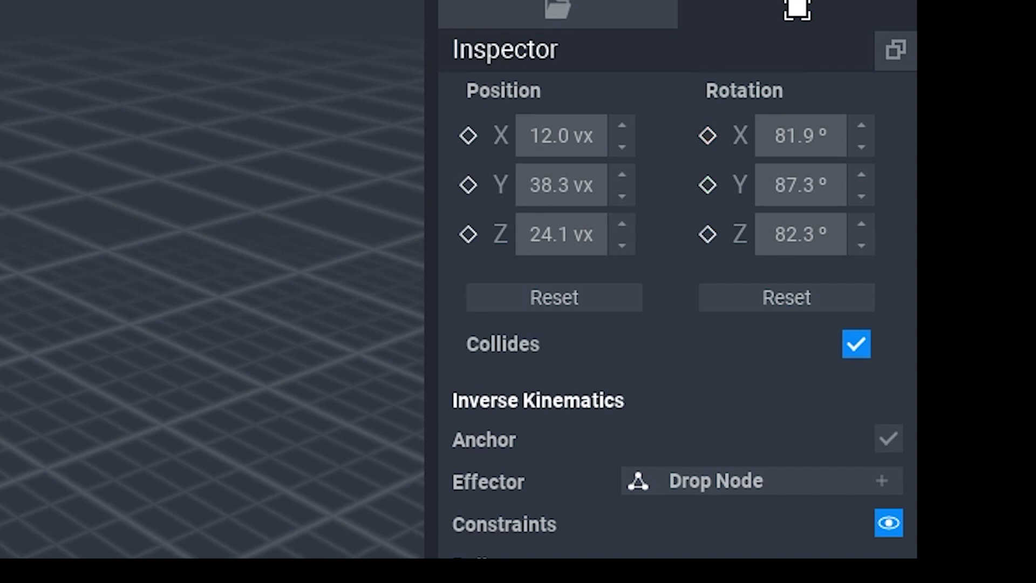
pyautogui.click(862, 195)
pyautogui.click(862, 195)
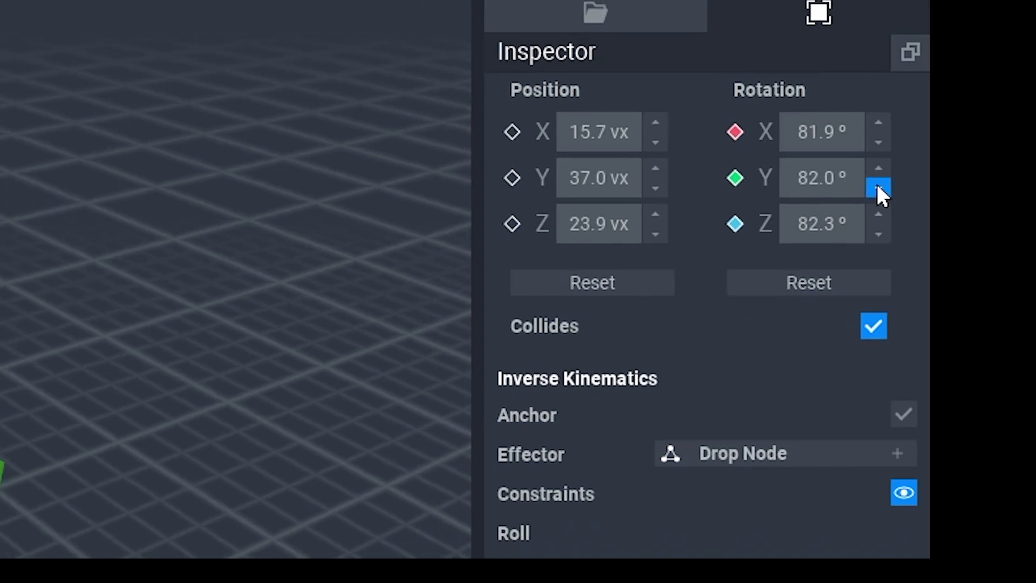
pyautogui.click(862, 195)
pyautogui.click(964, 148)
pyautogui.click(963, 149)
pyautogui.click(963, 148)
pyautogui.click(963, 148)
pyautogui.click(963, 149)
pyautogui.click(964, 149)
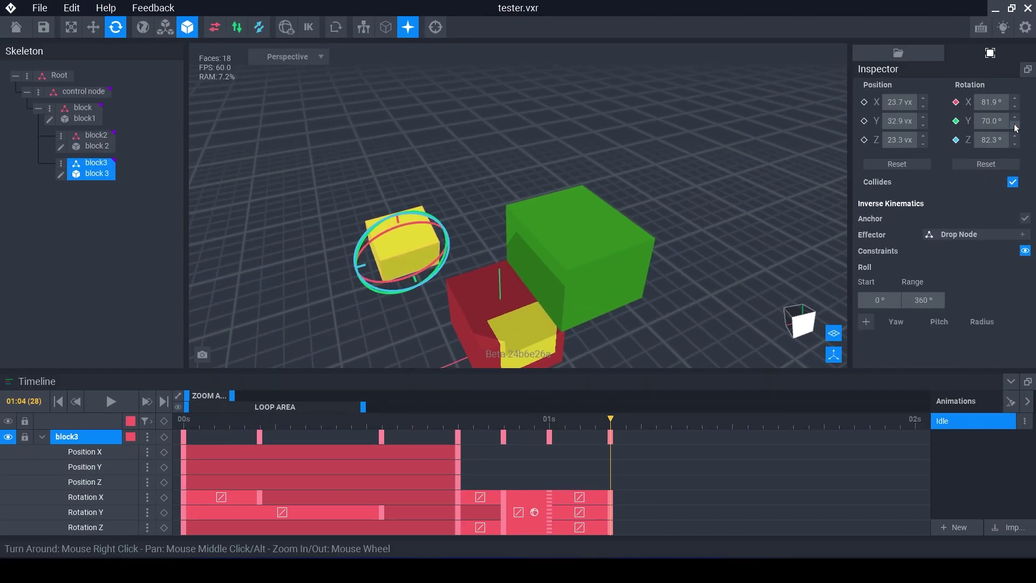
pyautogui.click(963, 148)
pyautogui.click(964, 148)
pyautogui.click(285, 28)
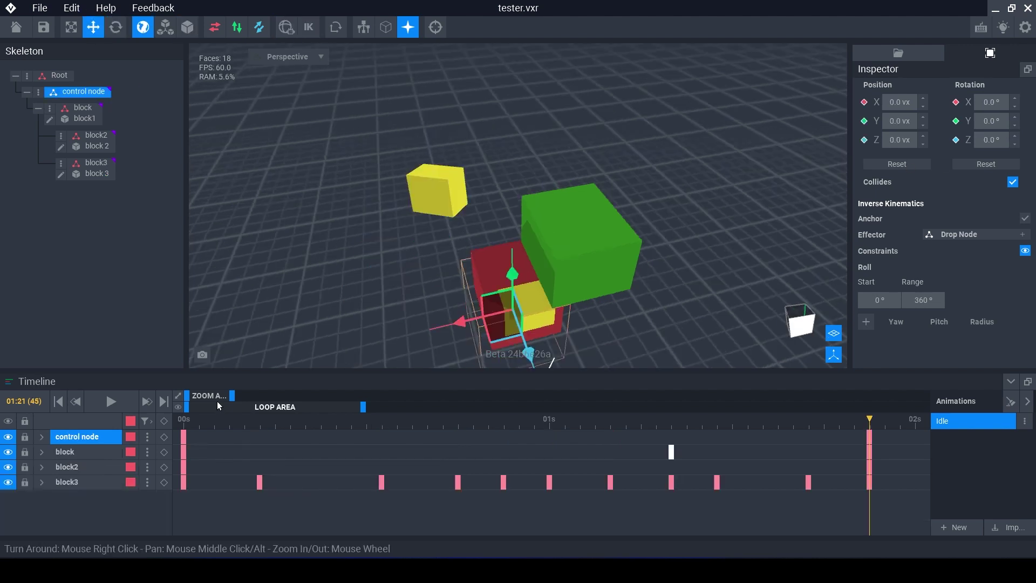
# Widen the timeline zoom area to 30 seconds, return to frame 0 and narrow the zoom area to about 4 seconds.
pyautogui.moveTo(234, 399); pyautogui.dragTo(934, 394)
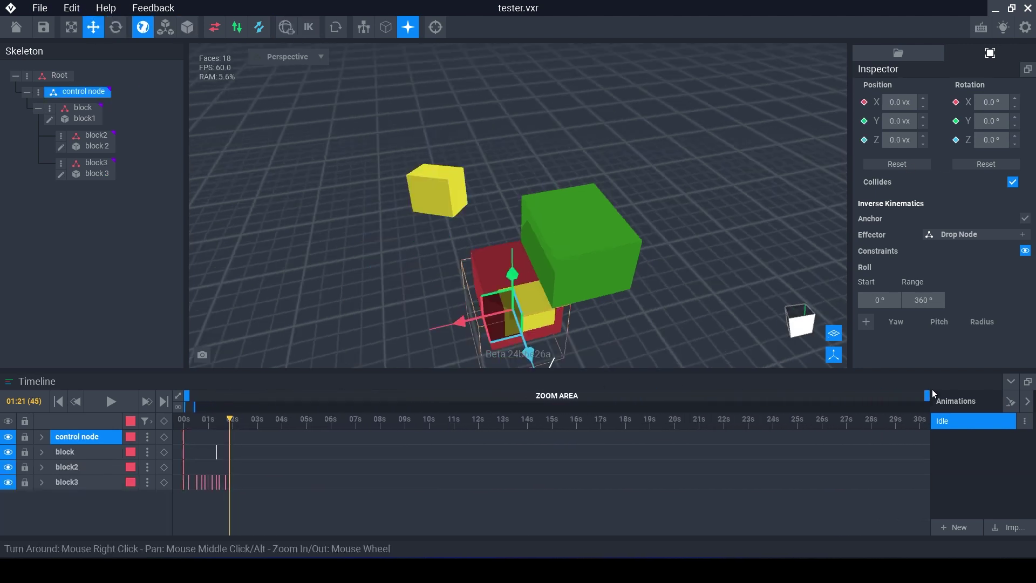
pyautogui.moveTo(229, 419); pyautogui.dragTo(158, 456)
pyautogui.moveTo(927, 396); pyautogui.dragTo(264, 418)
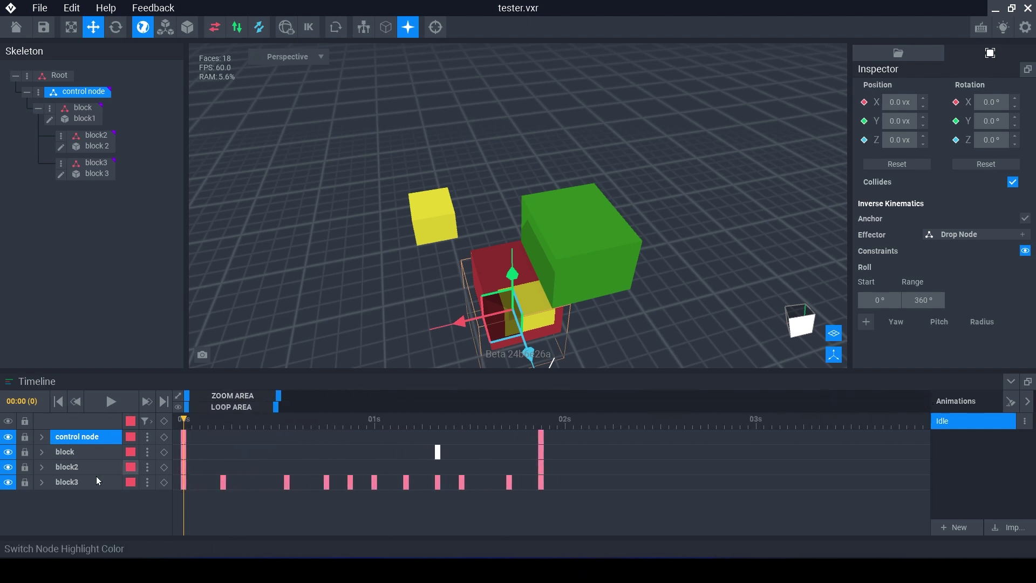
# Examine the timeline filter options for name, position and rotation axes, and colour.
pyautogui.click(144, 420)
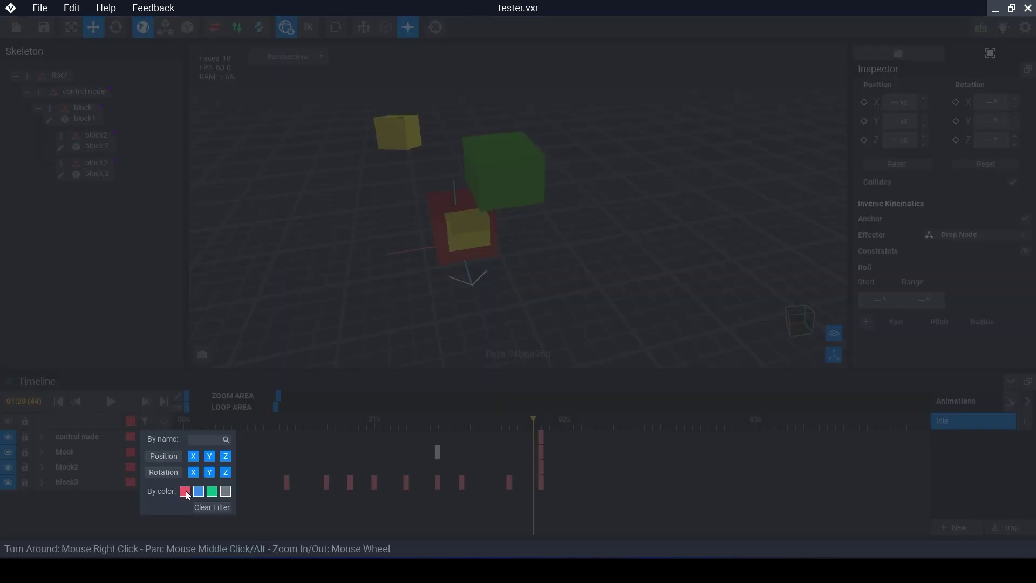
pyautogui.click(200, 441)
pyautogui.click(115, 532)
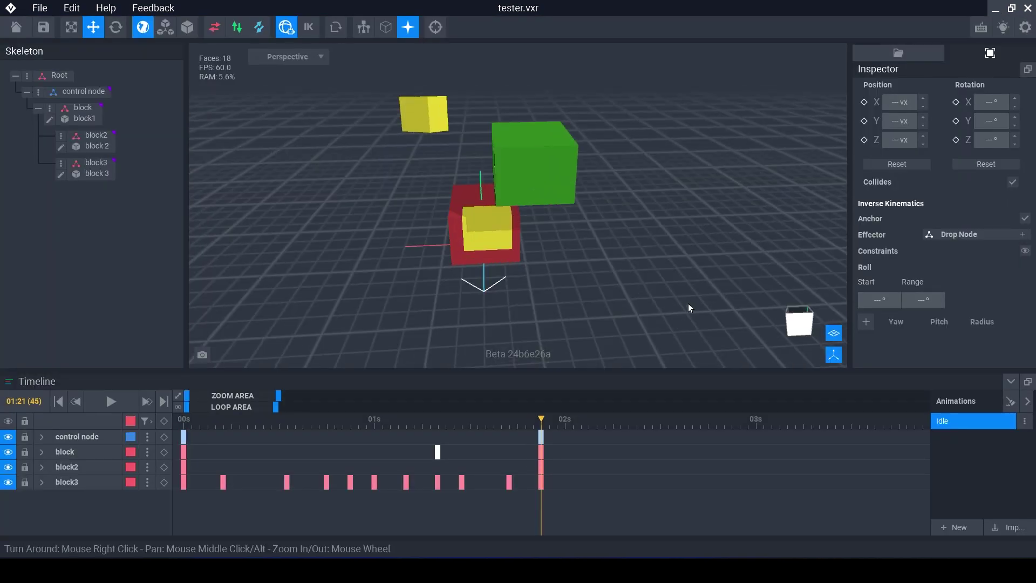
# Hide the ground grid and the axes in the viewport and show both again.
pyautogui.moveTo(688, 304); pyautogui.dragTo(667, 309, button='right')
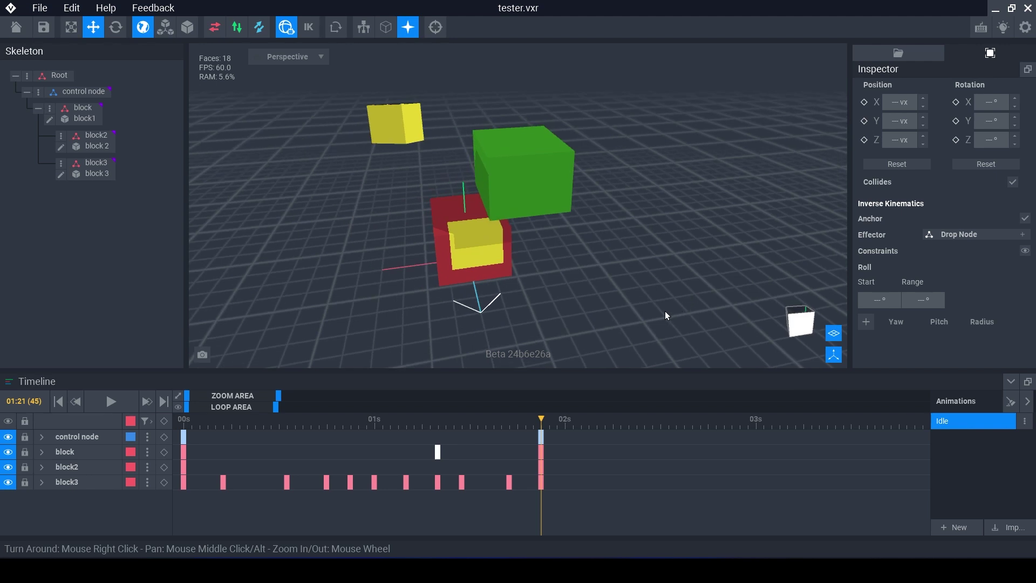
pyautogui.click(839, 335)
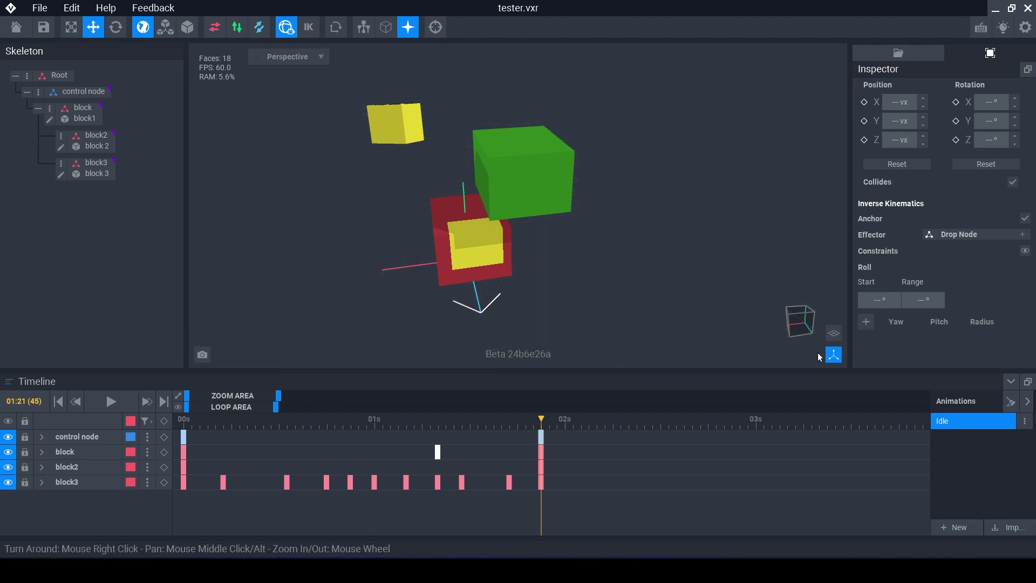
pyautogui.click(834, 354)
pyautogui.click(833, 355)
pyautogui.click(834, 333)
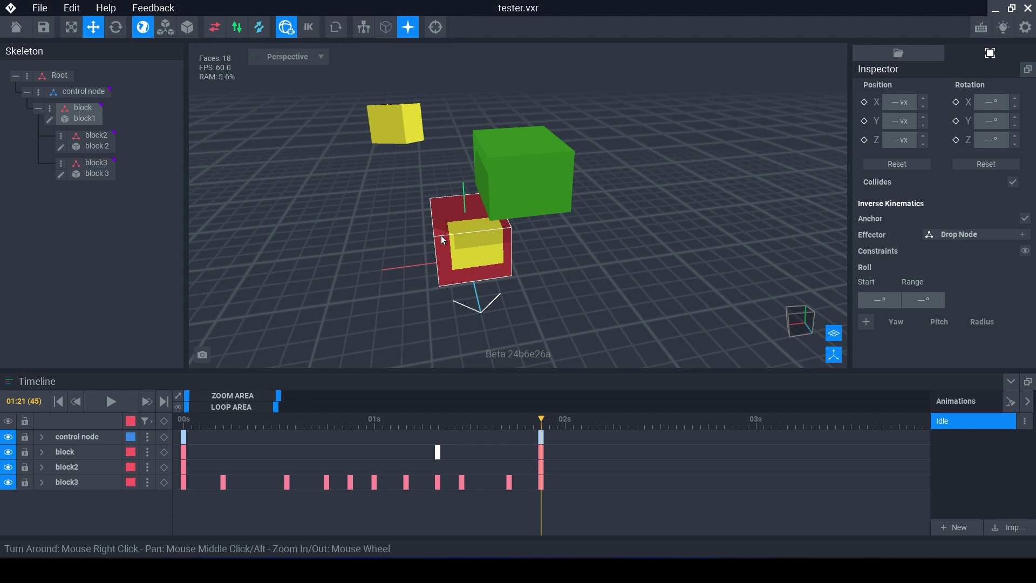
# Save the tester.vxr project and view the available save and export options.
pyautogui.hotkey('ctrl', 's')
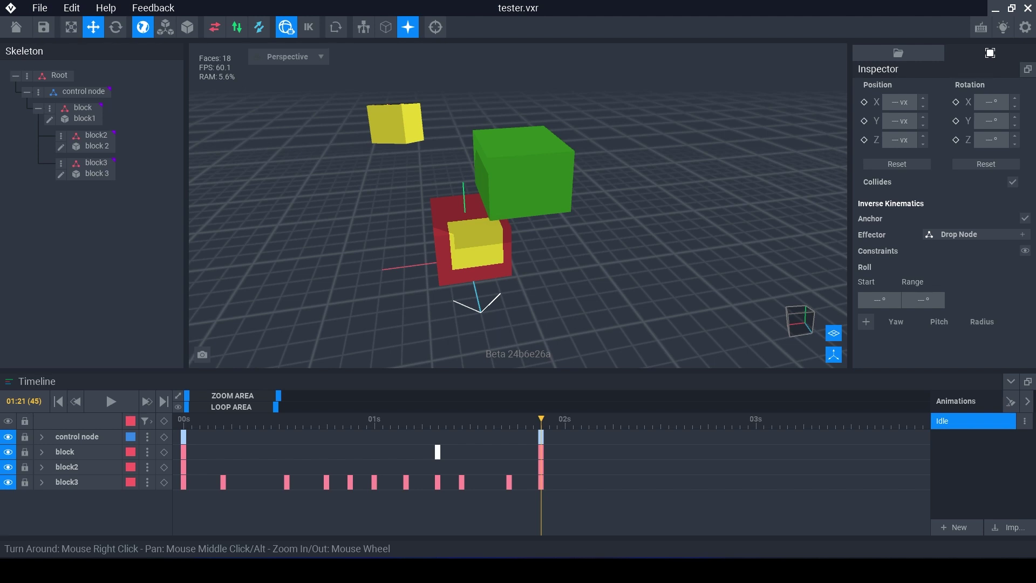
pyautogui.click(40, 8)
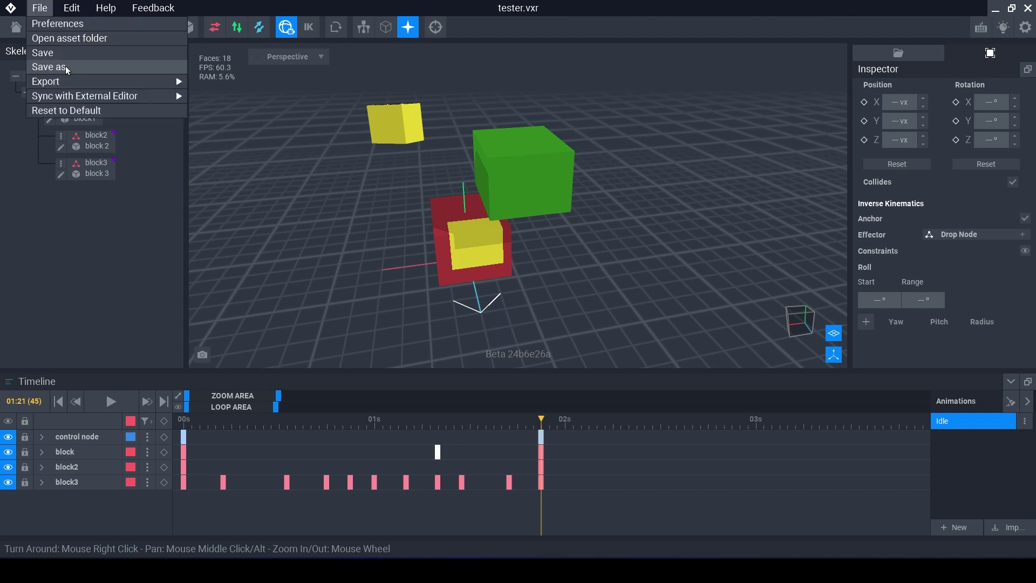
# Open the green block 2 model from the library for voxel editing and return to the rig, saving the model's changes.
pyautogui.scroll(5, 535, 176)
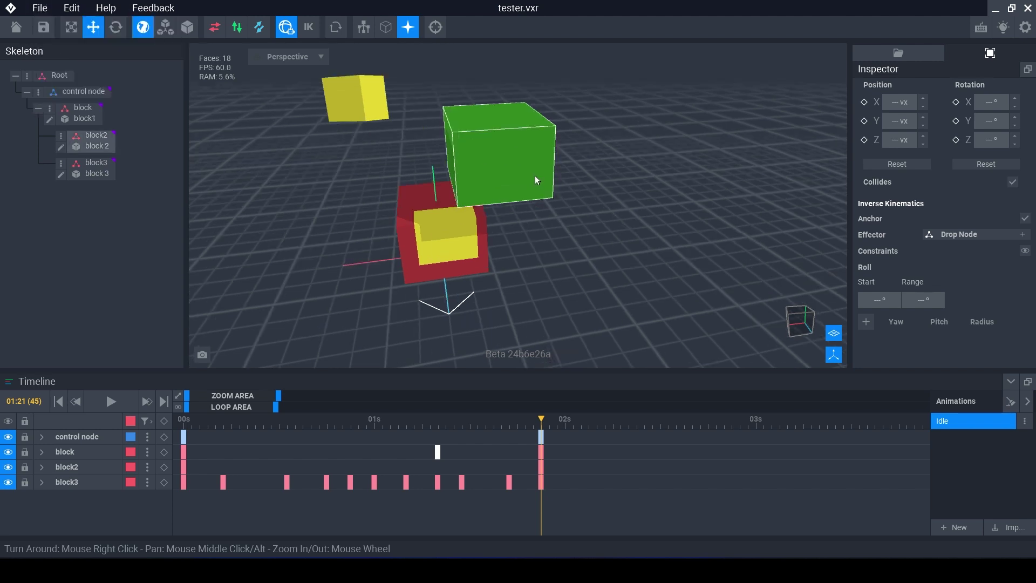
pyautogui.moveTo(476, 187); pyautogui.dragTo(584, 301, button='right')
pyautogui.scroll(3, 548, 274)
pyautogui.scroll(-3, 556, 280)
pyautogui.scroll(-3, 565, 286)
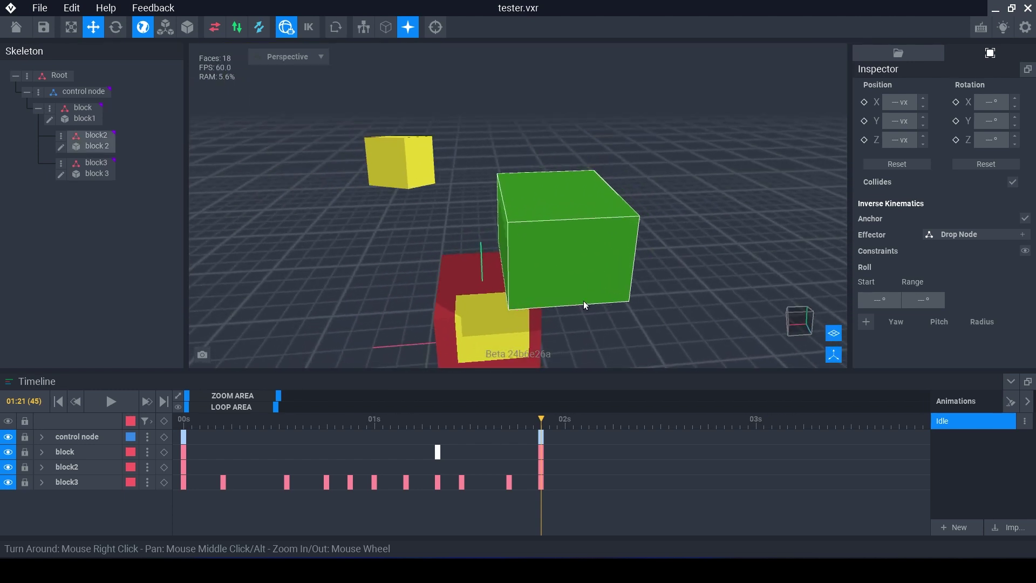
pyautogui.click(584, 300)
pyautogui.click(892, 184)
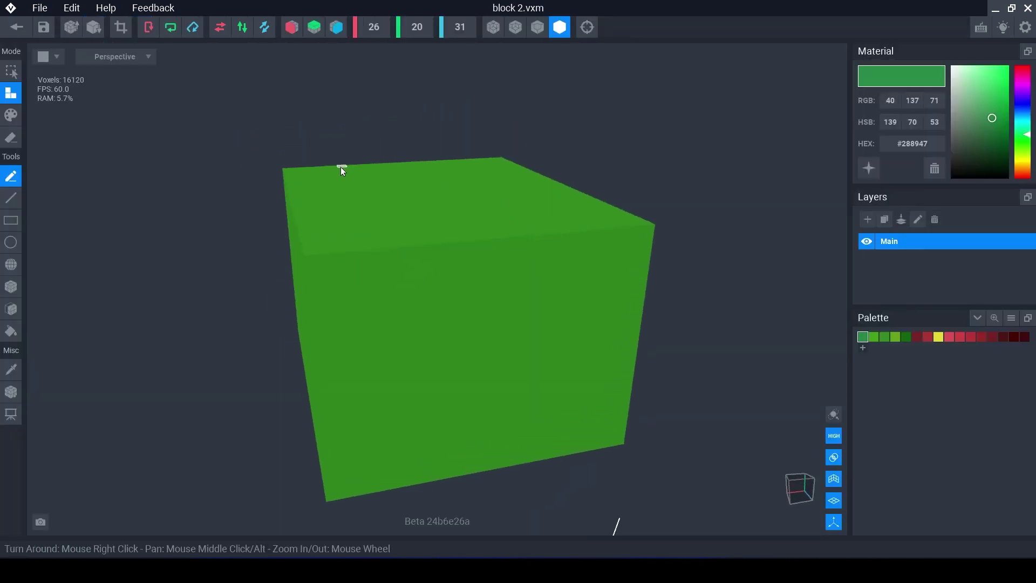
pyautogui.press('Escape')
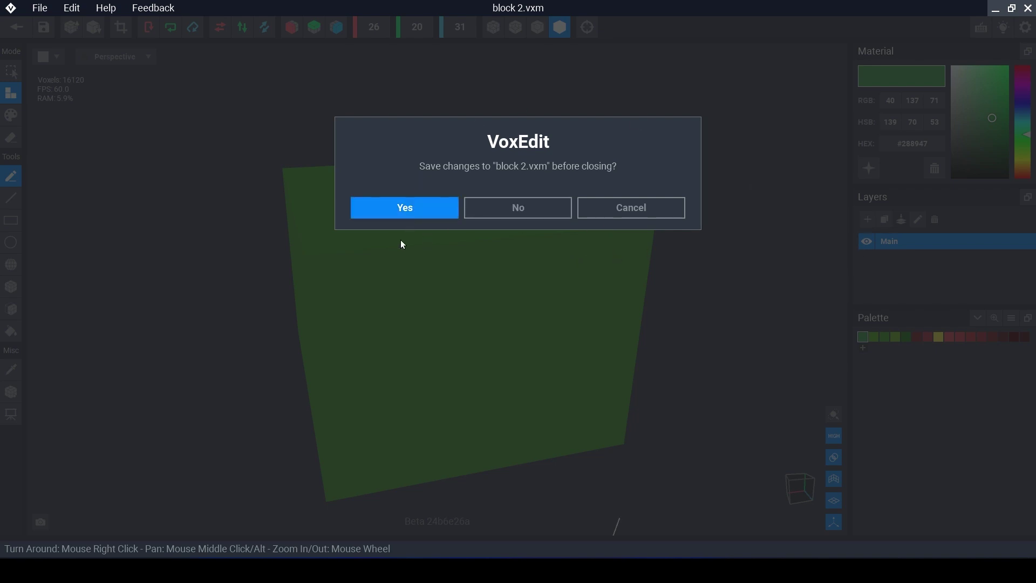
pyautogui.click(414, 204)
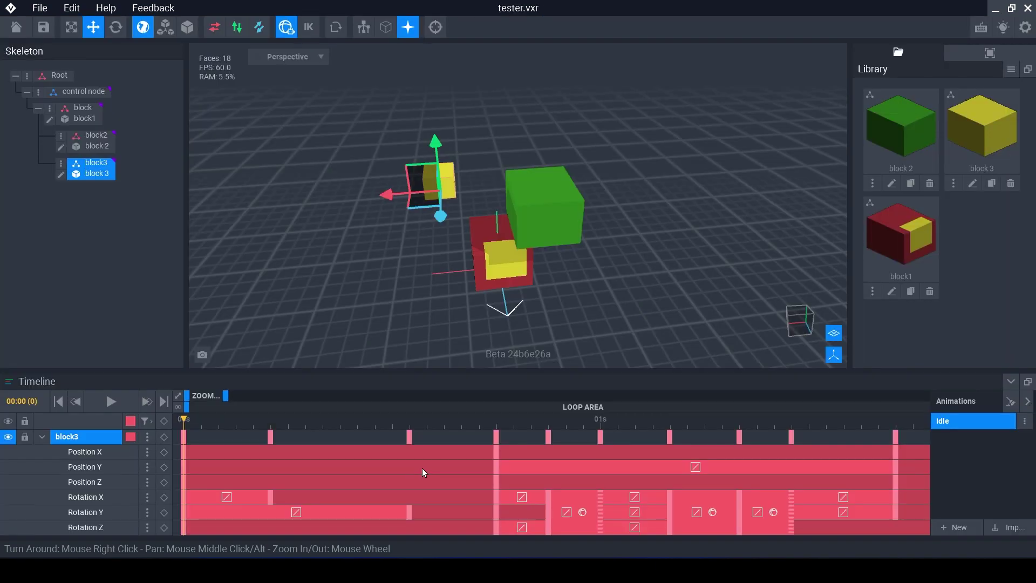
# Open the keyframe options for block3's Rotation X key at frame 18.
pyautogui.rightClick(498, 498)
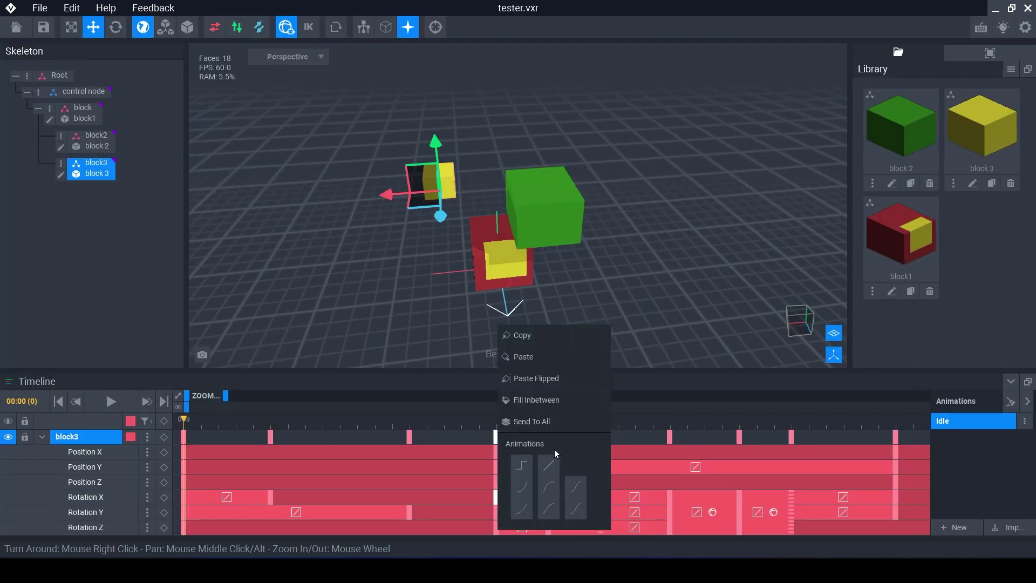